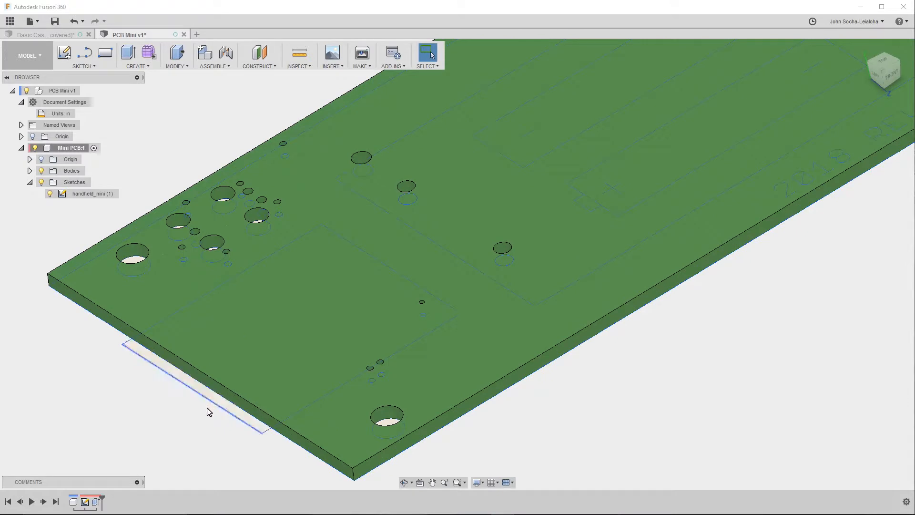
- Extrude the rectangular profile at the board's end together with its overhanging strip by -0.074 in, joined to the board
{"action": "scroll", "coordinate": [206, 428], "scroll_direction": "down", "scroll_amount": 2}
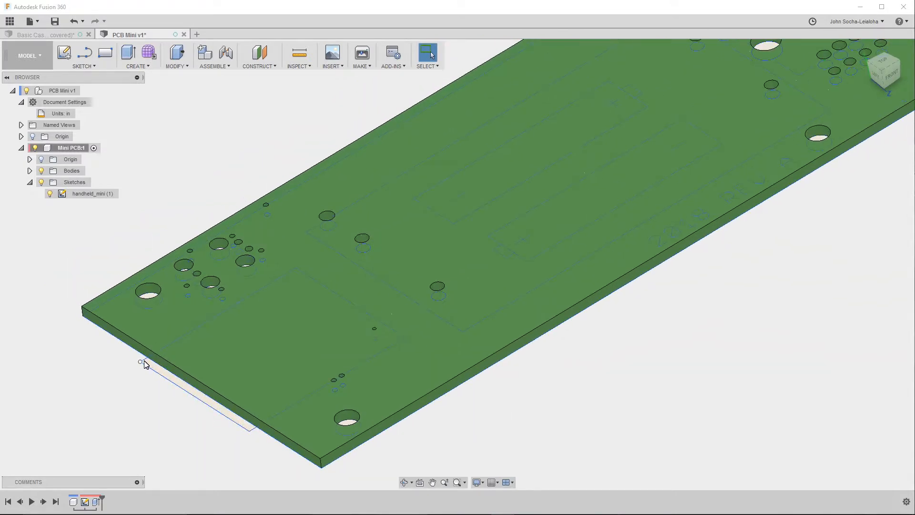
{"action": "scroll", "coordinate": [136, 413], "scroll_direction": "down", "scroll_amount": 2}
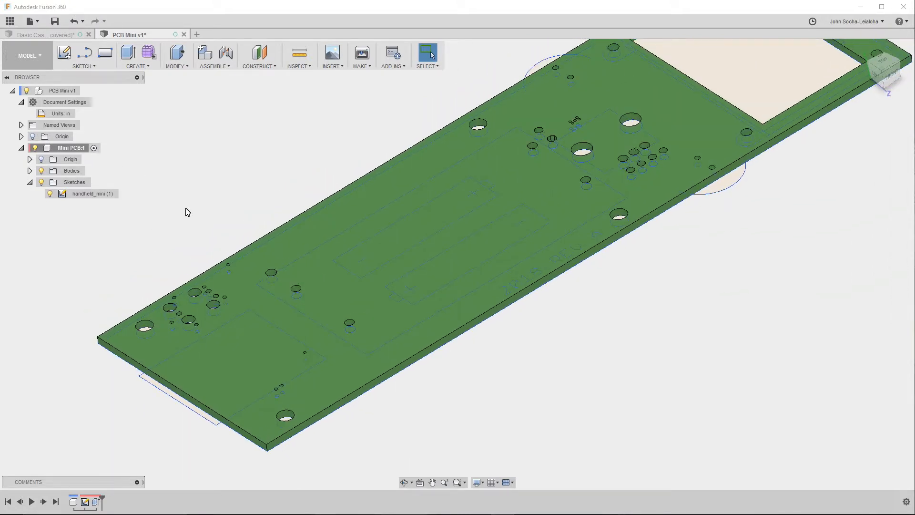
{"action": "key", "text": "e"}
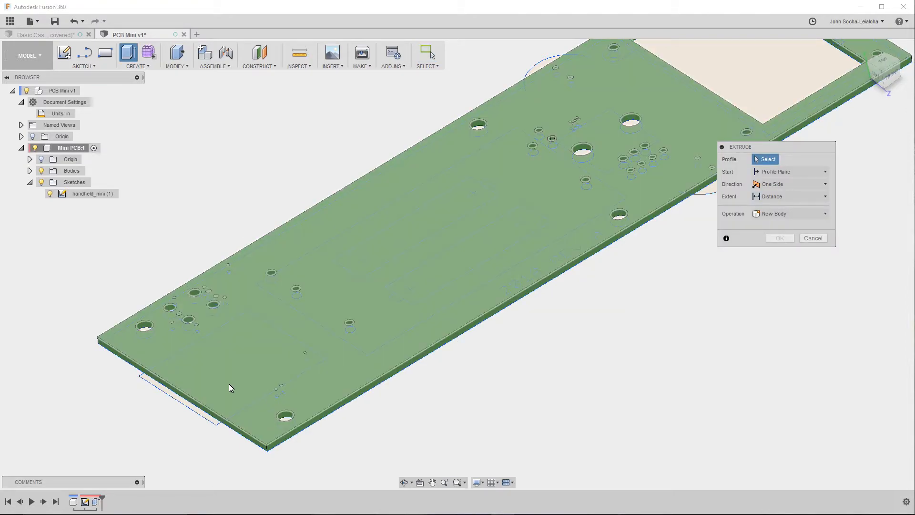
{"action": "middle_click_drag", "start_coordinate": [549, 473], "coordinate": [408, 351], "text": "shift"}
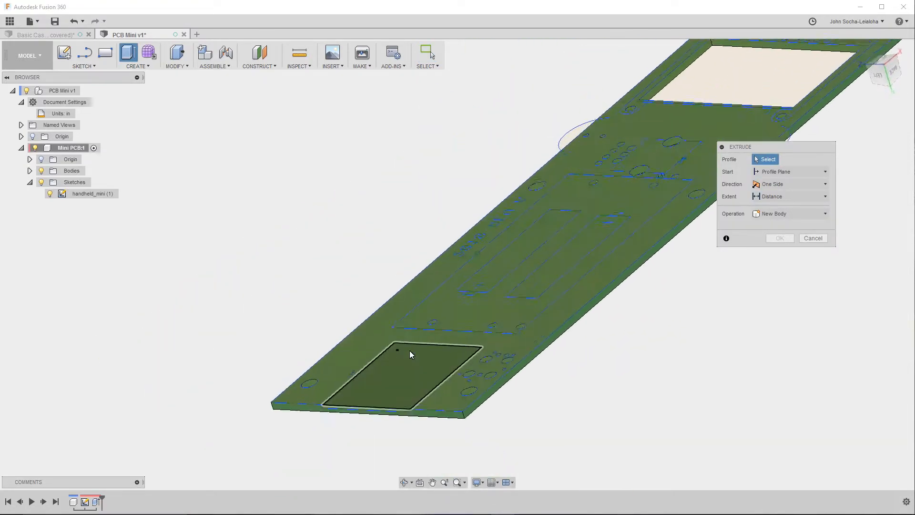
{"action": "left_click", "coordinate": [403, 374]}
{"action": "middle_click_drag", "start_coordinate": [375, 391], "coordinate": [235, 369], "text": "shift"}
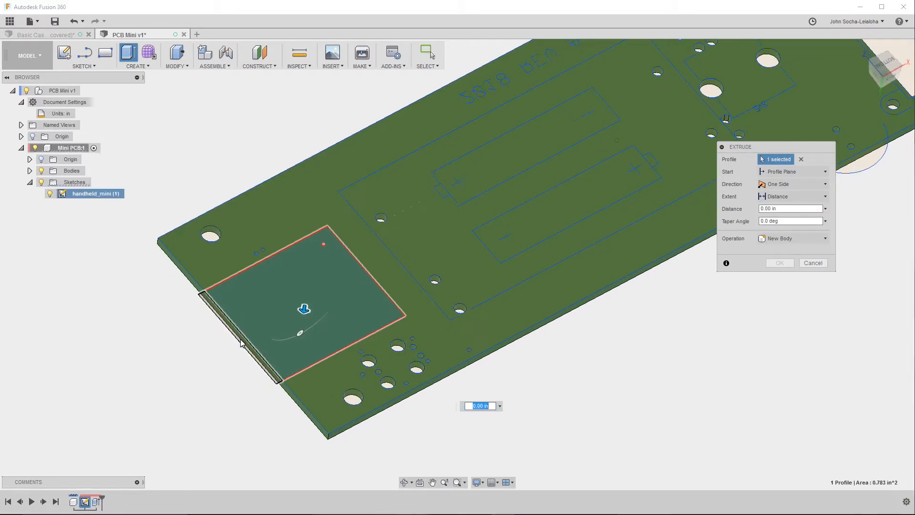
{"action": "middle_click_drag", "start_coordinate": [237, 337], "coordinate": [253, 320], "text": "shift"}
{"action": "left_click", "coordinate": [256, 327]}
{"action": "left_click_drag", "start_coordinate": [256, 328], "coordinate": [255, 319]}
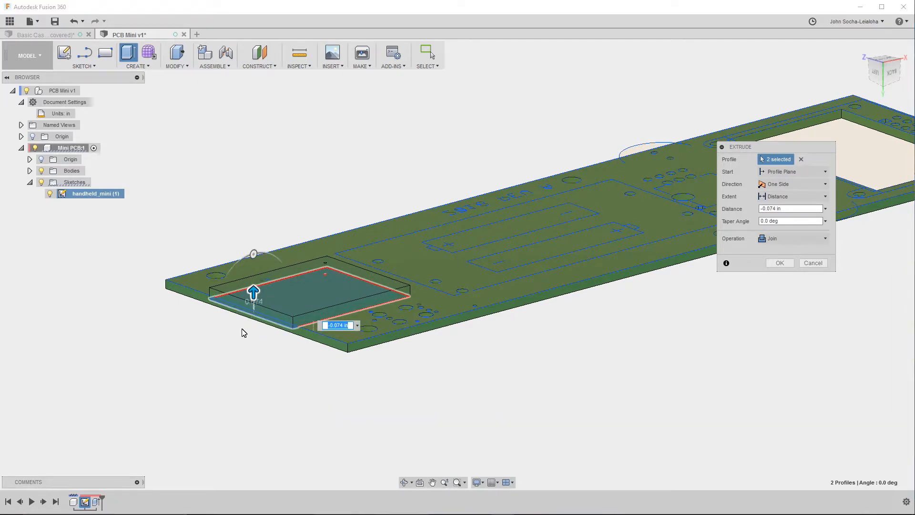
{"action": "middle_click_drag", "start_coordinate": [329, 351], "coordinate": [267, 229], "text": "shift"}
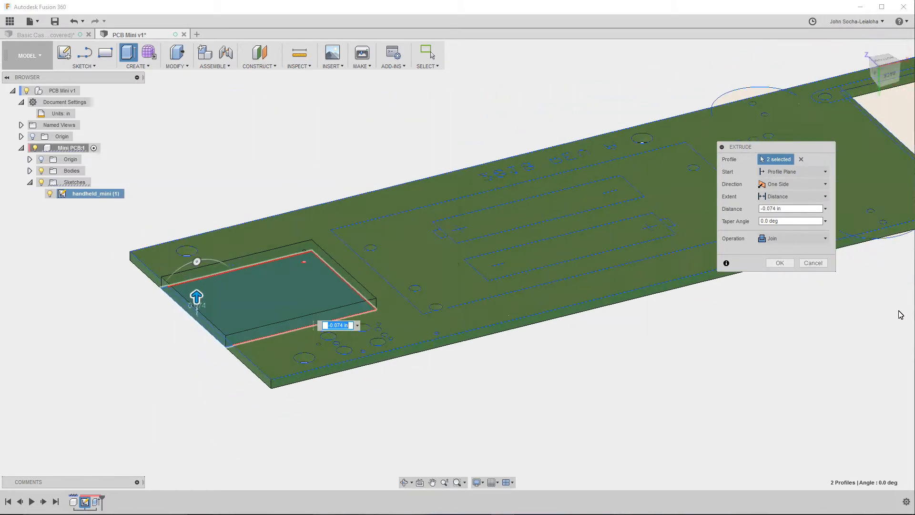
{"action": "left_click", "coordinate": [779, 263]}
- Hide the PCB's sketches and save the design with the version description "User Saved"
{"action": "middle_click_drag", "start_coordinate": [629, 374], "coordinate": [407, 290], "text": "shift"}
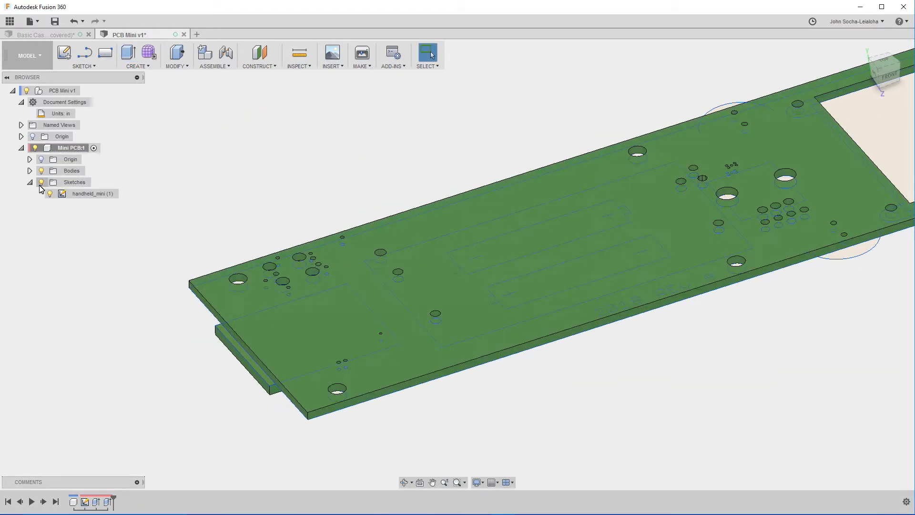
{"action": "left_click", "coordinate": [41, 182]}
{"action": "key", "text": "ctrl+s"}
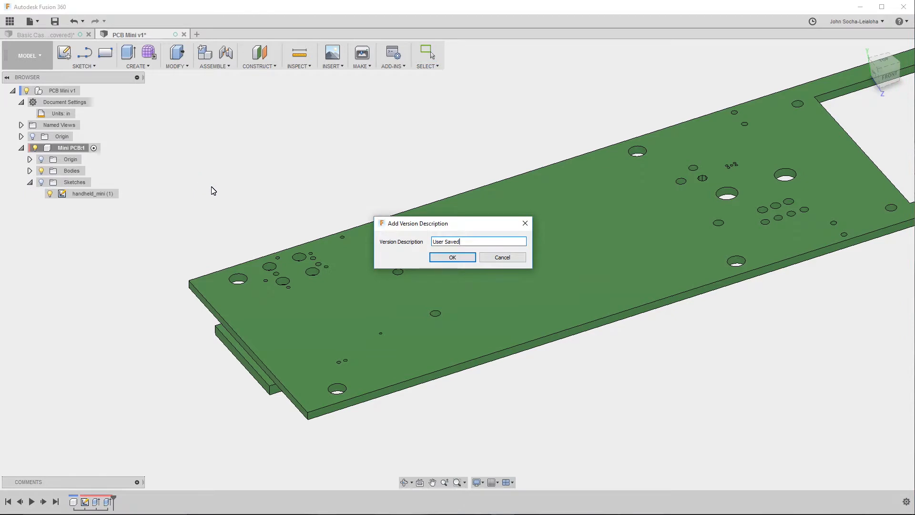
{"action": "left_click", "coordinate": [451, 257]}
- Switch to the Basic Case design, update its out-of-date linked PCB Mini component, and show the Bottom component
{"action": "left_click", "coordinate": [41, 35]}
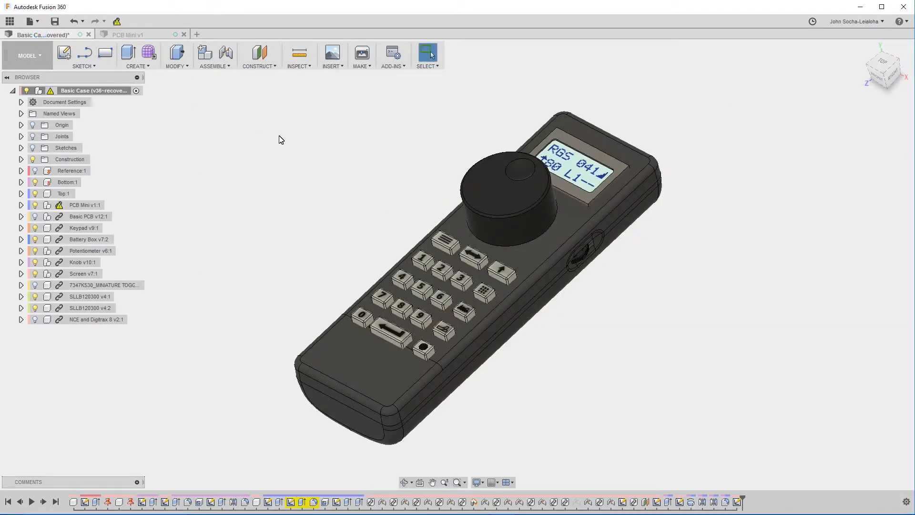
{"action": "left_click", "coordinate": [117, 22]}
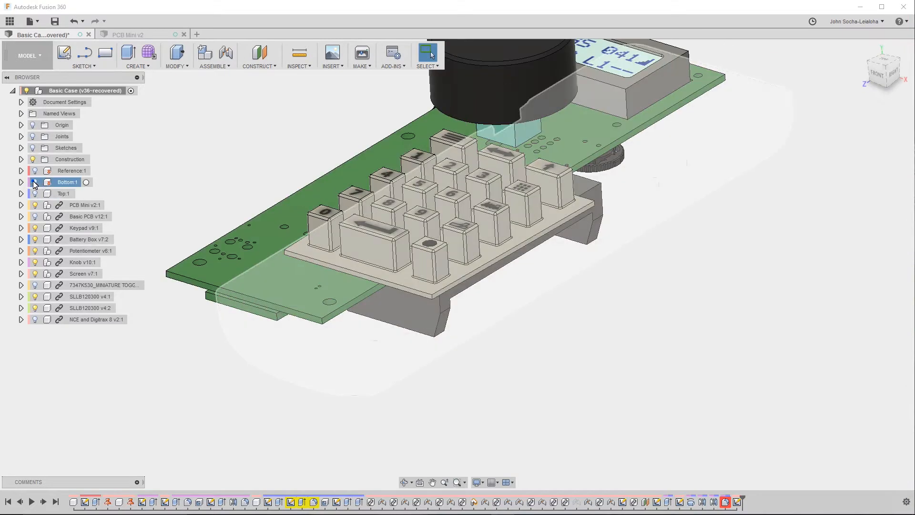
{"action": "left_click", "coordinate": [35, 182]}
{"action": "left_click", "coordinate": [172, 363]}
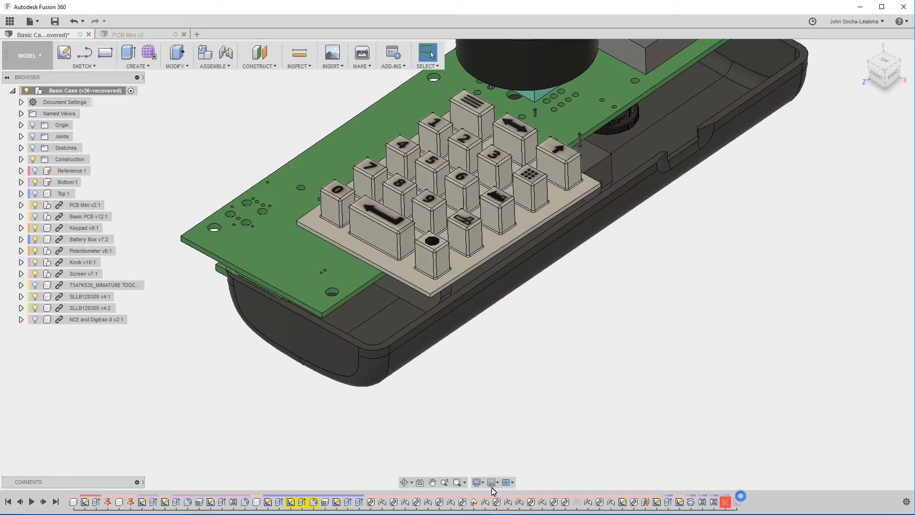
- Roll the timeline back to just after the Rigid17 joint and show only the Reference and PCB Mini components
{"action": "left_click_drag", "start_coordinate": [741, 499], "coordinate": [456, 499]}
{"action": "left_click", "coordinate": [460, 484]}
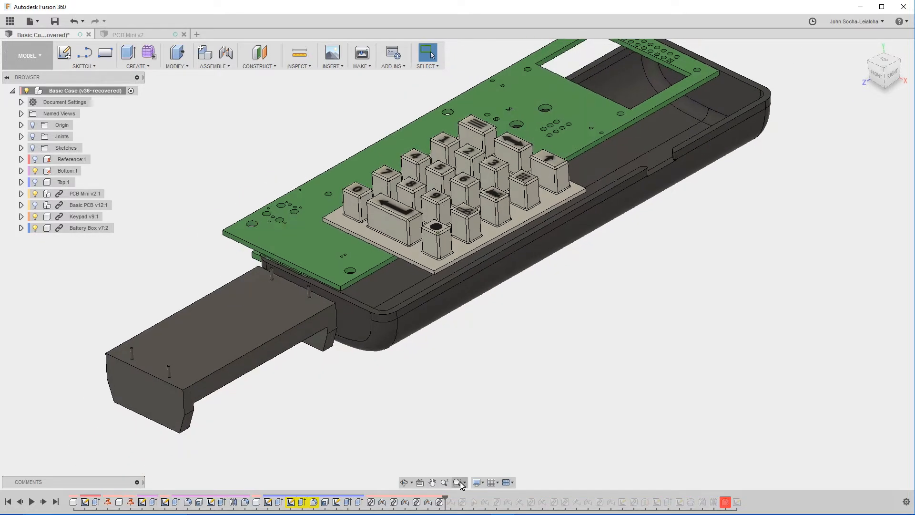
{"action": "mouse_move", "coordinate": [415, 501]}
{"action": "left_mouse_down"}
{"action": "mouse_move", "coordinate": [376, 501]}
{"action": "mouse_move", "coordinate": [386, 502]}
{"action": "left_mouse_up"}
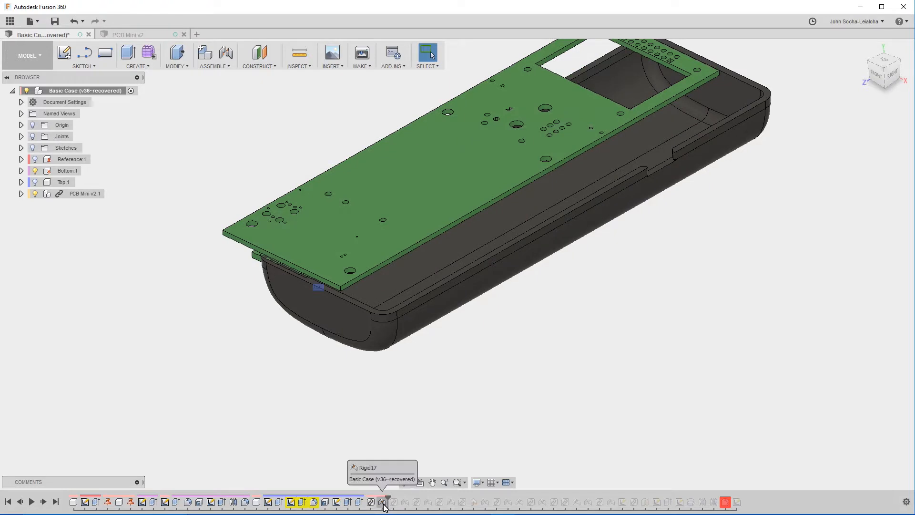
{"action": "left_click", "coordinate": [35, 160]}
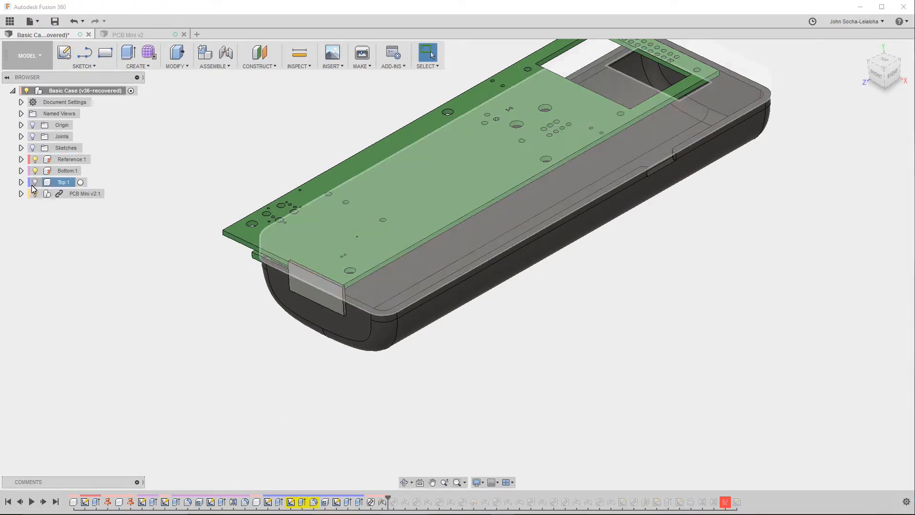
{"action": "left_click", "coordinate": [34, 171]}
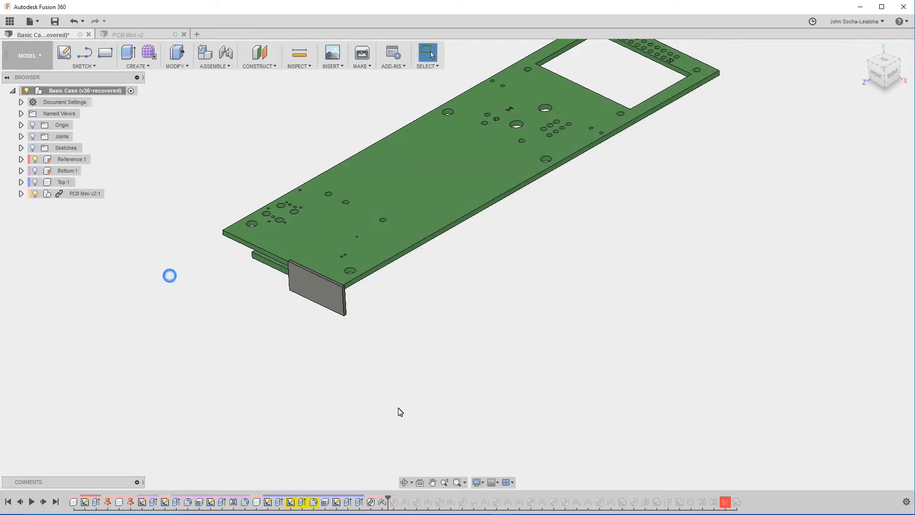
- Edit the Rigid17 joint, replacing its first component origin with the centre of the PCB's narrow end face
{"action": "right_click", "coordinate": [384, 506]}
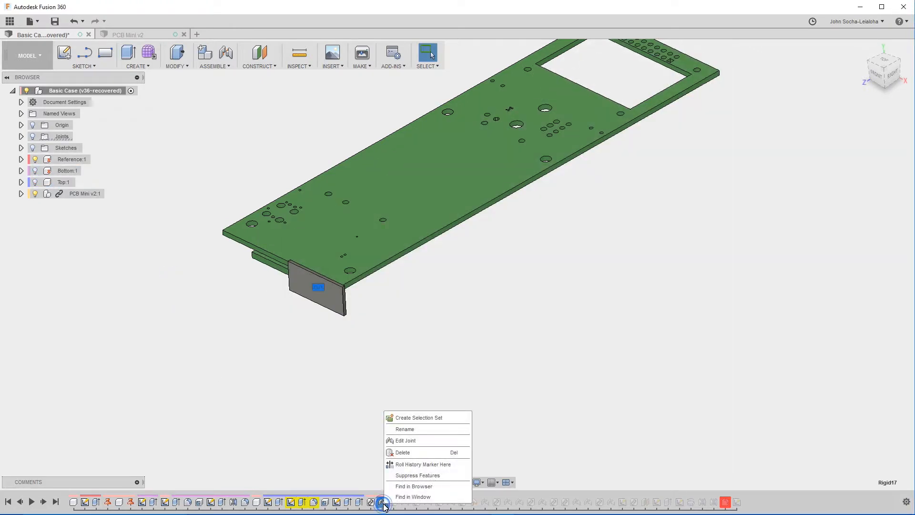
{"action": "left_click", "coordinate": [419, 439]}
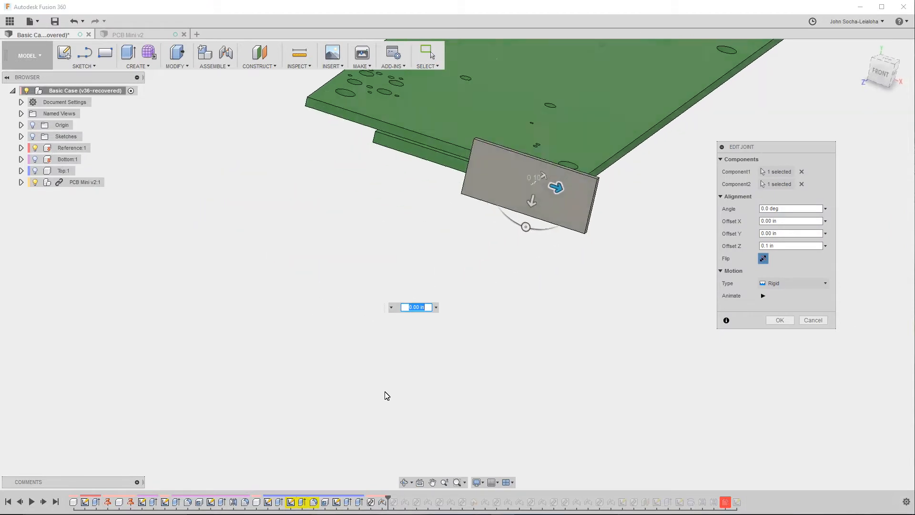
{"action": "left_click", "coordinate": [780, 173]}
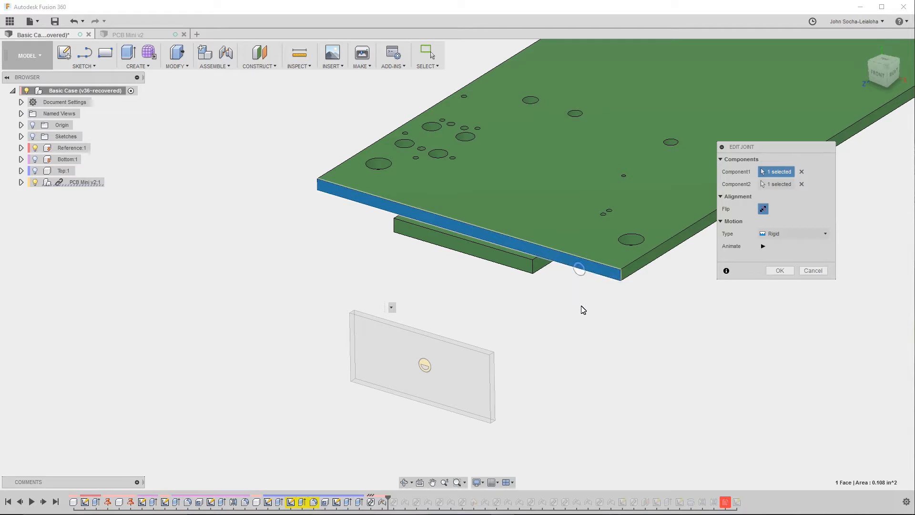
{"action": "left_click", "coordinate": [802, 172]}
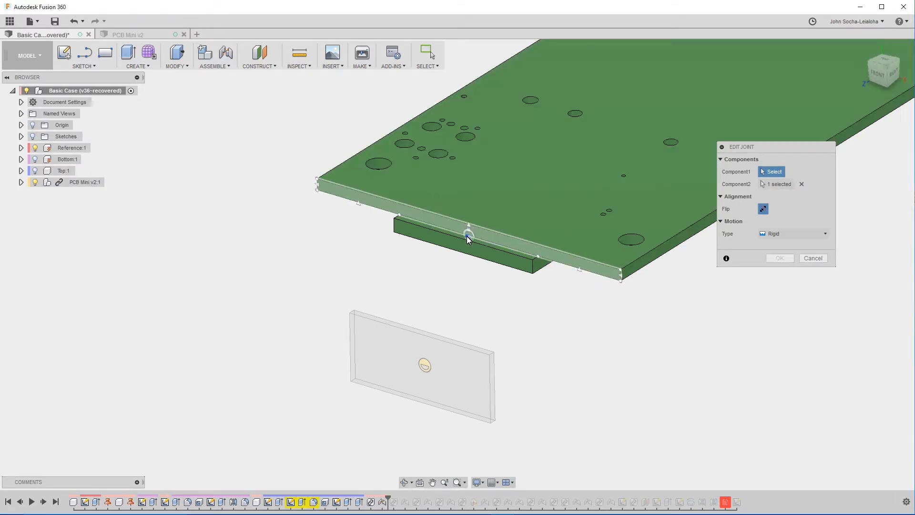
{"action": "left_click", "coordinate": [469, 232]}
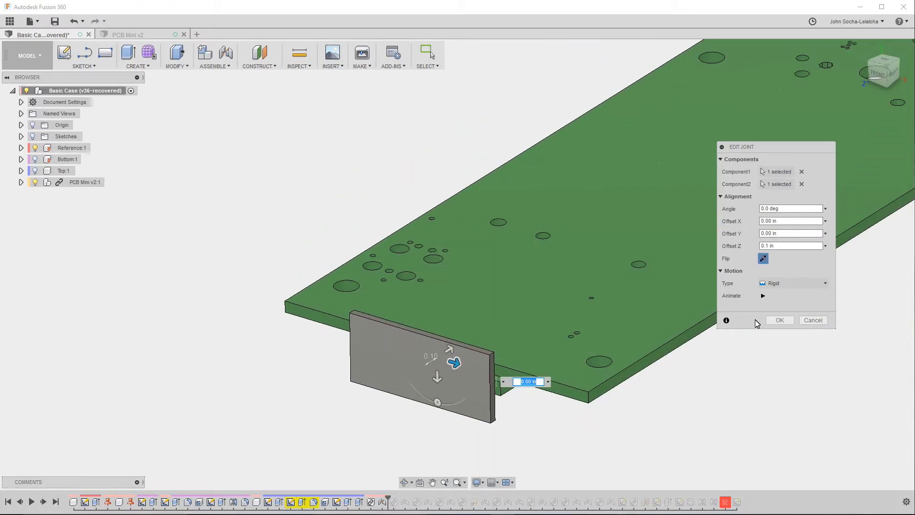
{"action": "left_click", "coordinate": [778, 320]}
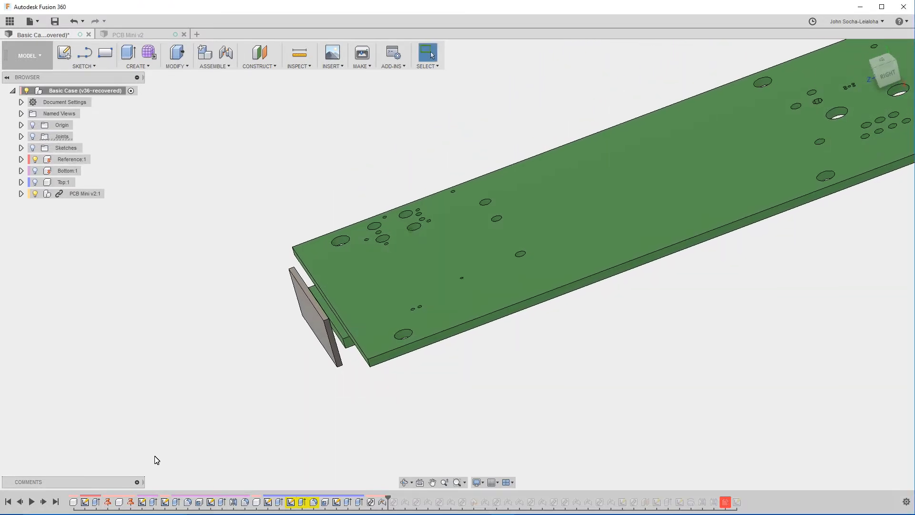
- Roll the timeline forward to its end, hide the Reference component and show the Bottom component
{"action": "left_click", "coordinate": [55, 501]}
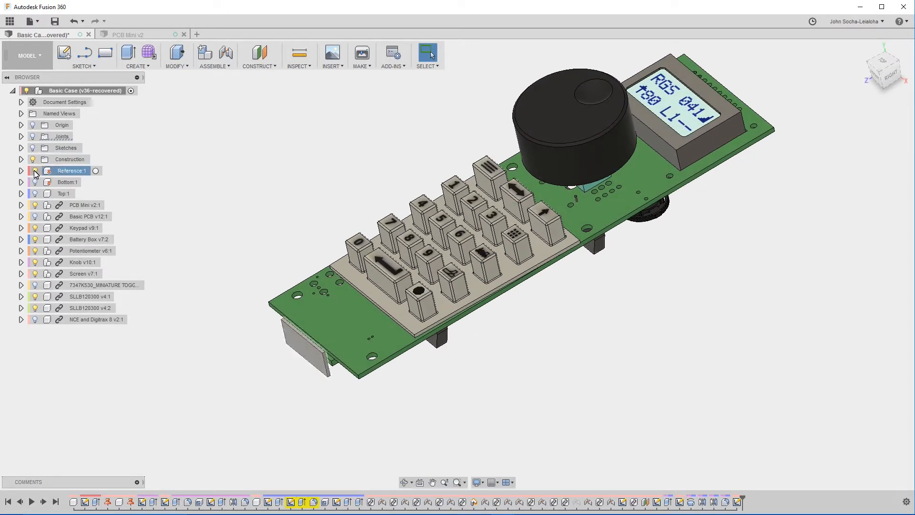
{"action": "left_click", "coordinate": [32, 195]}
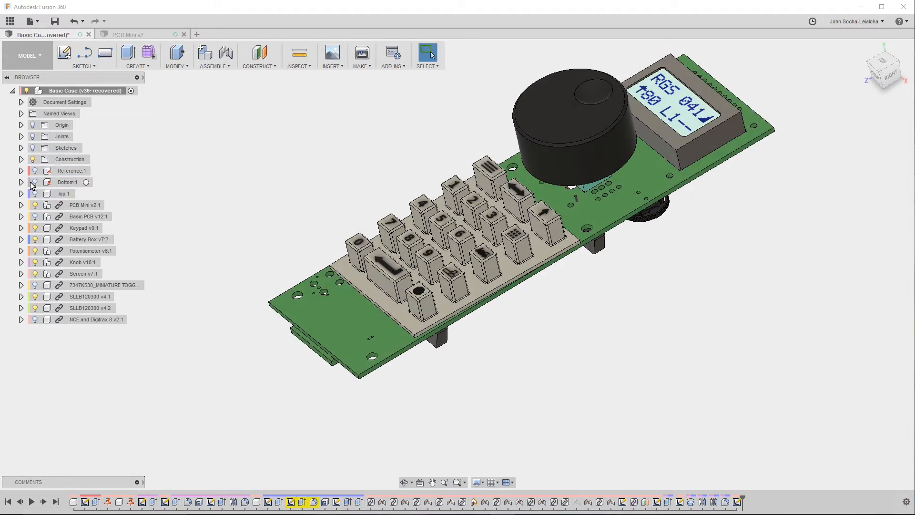
{"action": "left_click", "coordinate": [34, 182]}
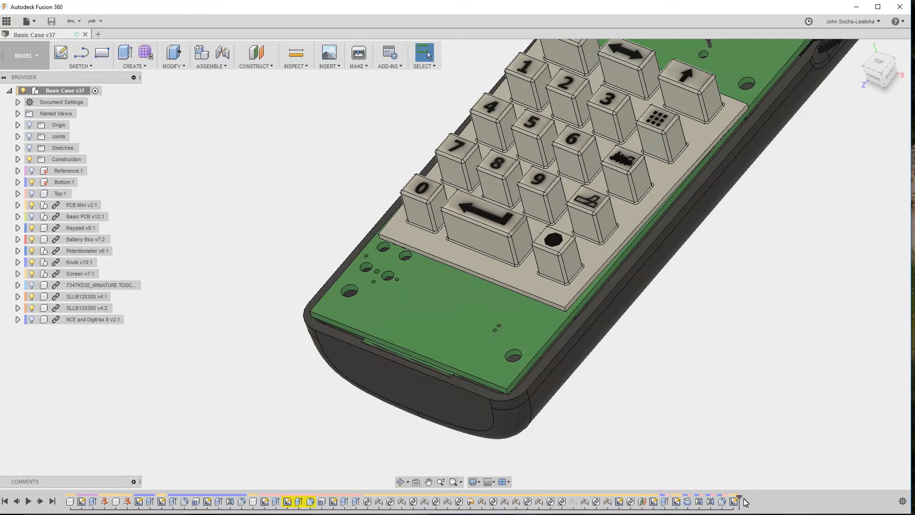
- Roll the timeline back to just after the Bottom component's second extrude and activate the Bottom component
{"action": "left_click_drag", "start_coordinate": [738, 499], "coordinate": [176, 499]}
{"action": "left_click", "coordinate": [173, 502]}
{"action": "middle_click_drag", "start_coordinate": [334, 430], "coordinate": [244, 400], "text": "shift"}
{"action": "left_click", "coordinate": [245, 400]}
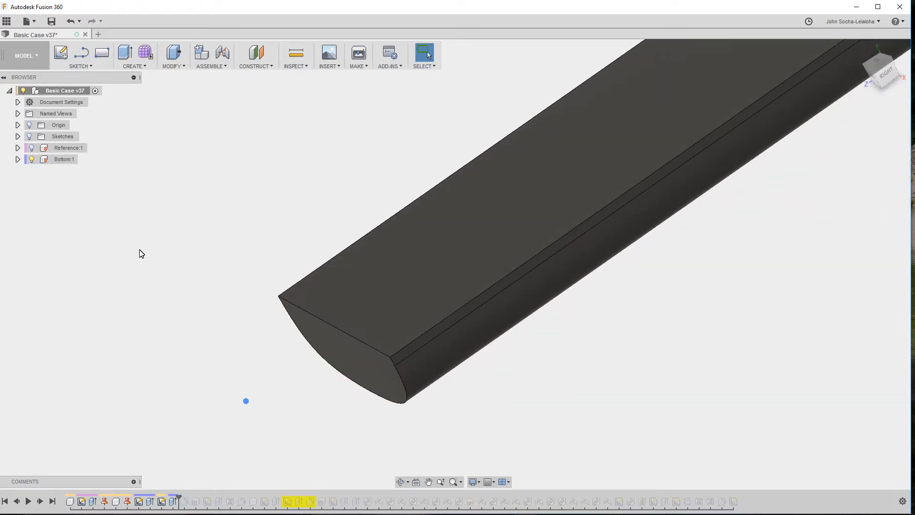
{"action": "left_click", "coordinate": [82, 160]}
{"action": "left_click", "coordinate": [82, 163]}
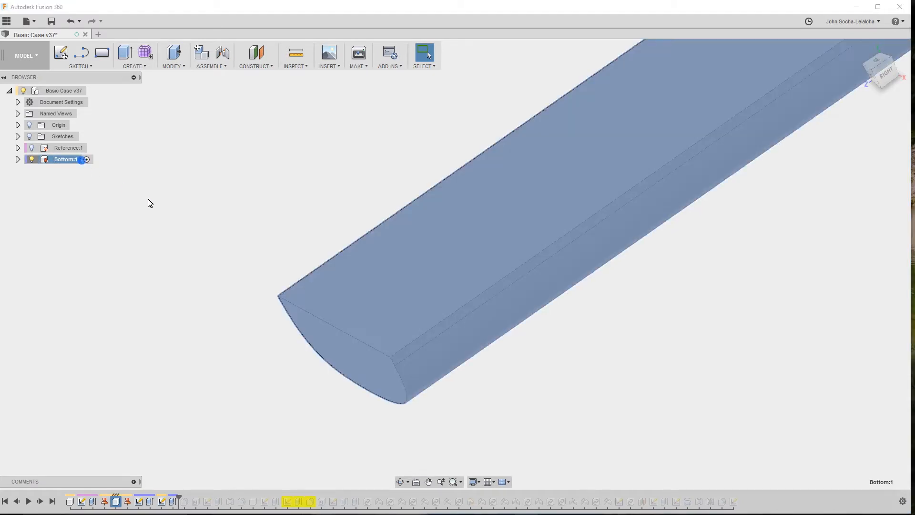
- Construct a plane at a 93 degree angle through the upper edge of the Bottom body's end face
{"action": "middle_click_drag", "start_coordinate": [185, 239], "coordinate": [359, 351], "text": "shift"}
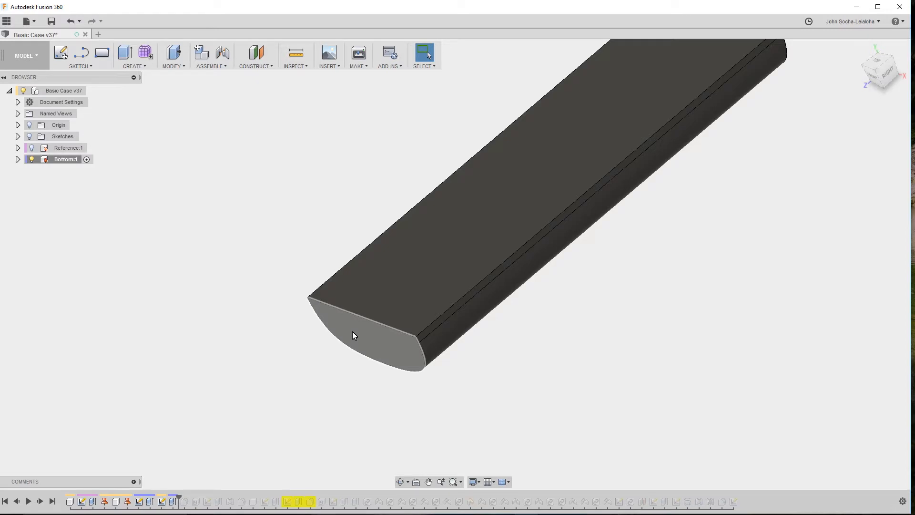
{"action": "left_click", "coordinate": [261, 67]}
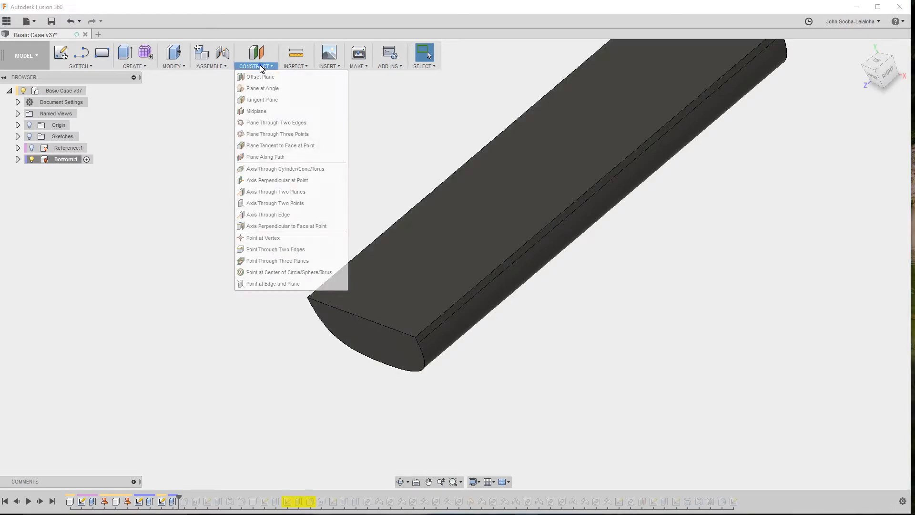
{"action": "left_click", "coordinate": [265, 90]}
{"action": "left_click", "coordinate": [402, 332]}
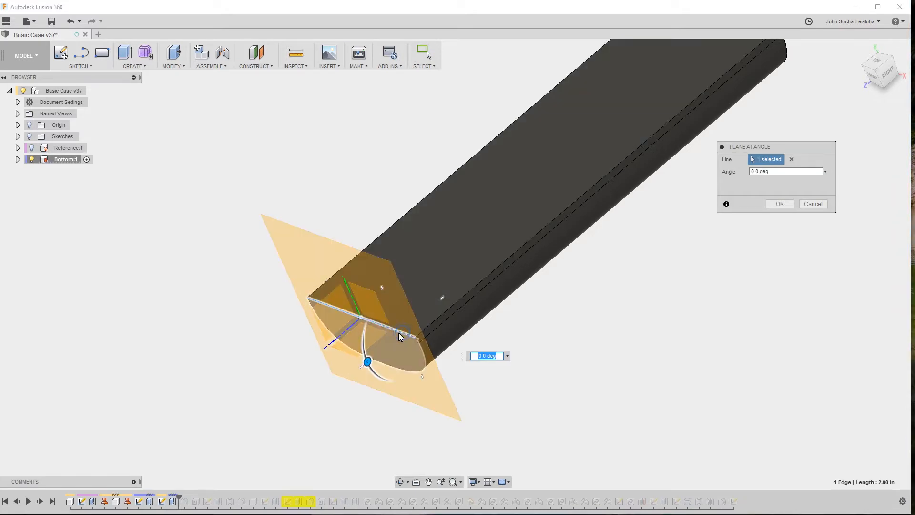
{"action": "type", "text": "93"}
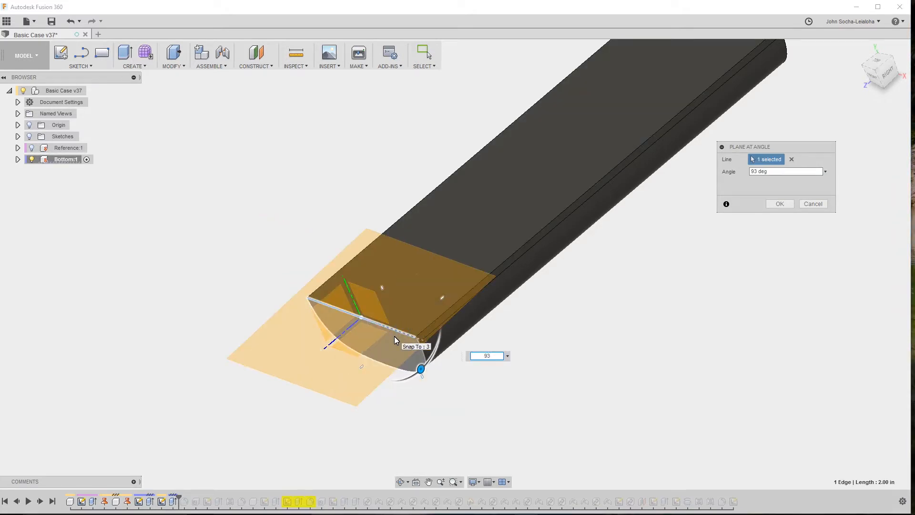
{"action": "middle_click_drag", "start_coordinate": [393, 336], "coordinate": [810, 226], "text": "shift"}
{"action": "left_click", "coordinate": [779, 203]}
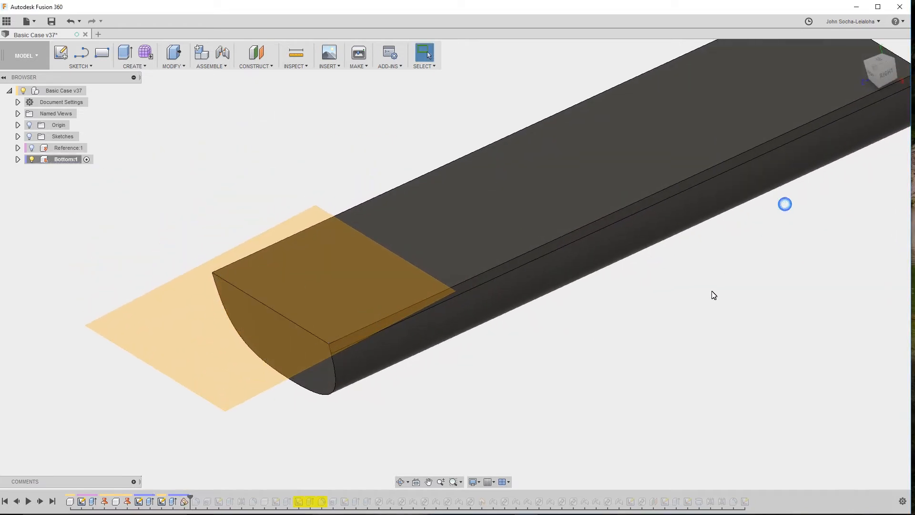
- Create a sketch on the new angled plane and project the Bottom body's long upper side edge into it
{"action": "left_click", "coordinate": [236, 373]}
{"action": "right_click", "coordinate": [217, 357]}
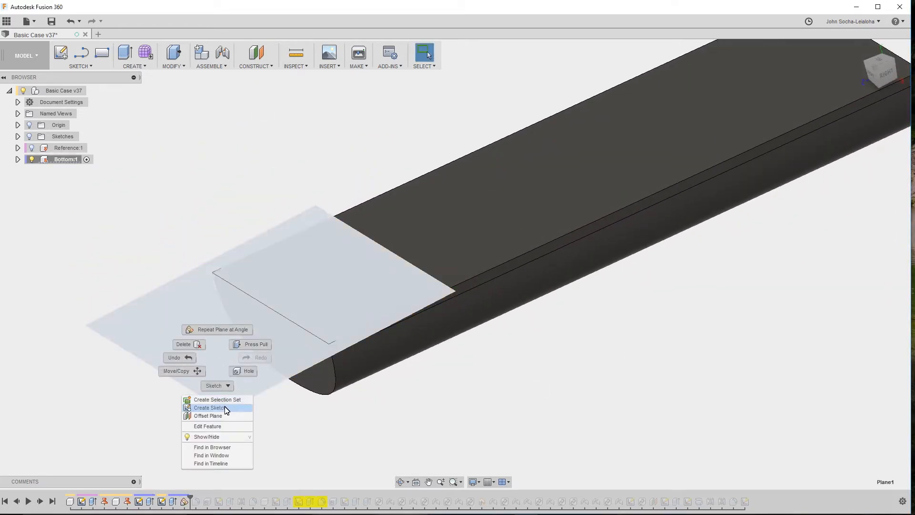
{"action": "left_click", "coordinate": [210, 407]}
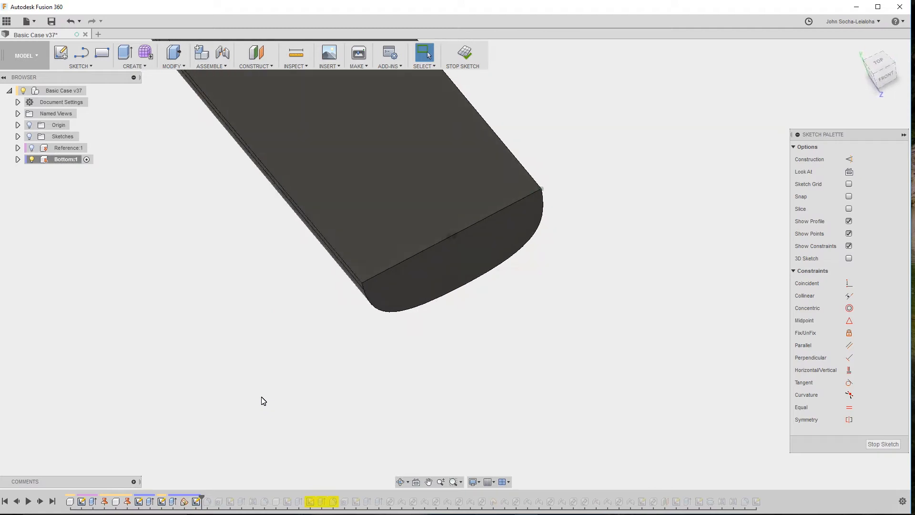
{"action": "left_click", "coordinate": [364, 260]}
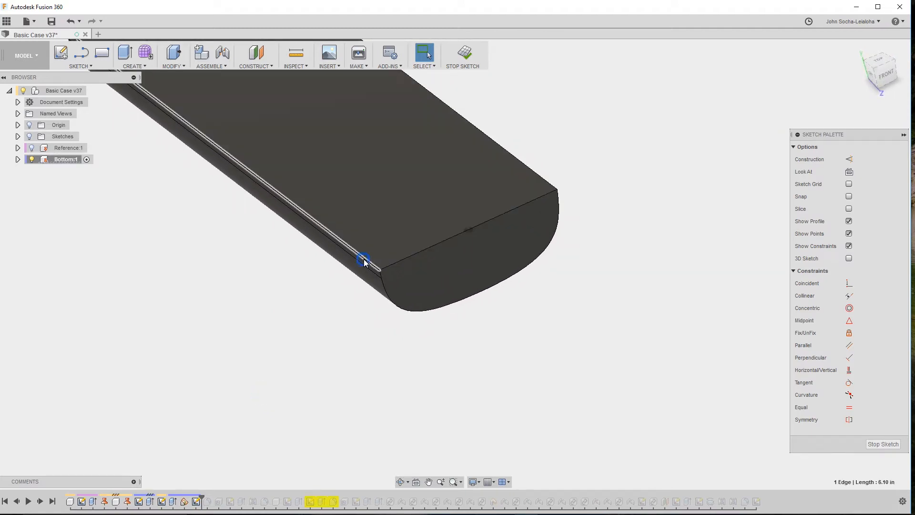
{"action": "key", "text": "p"}
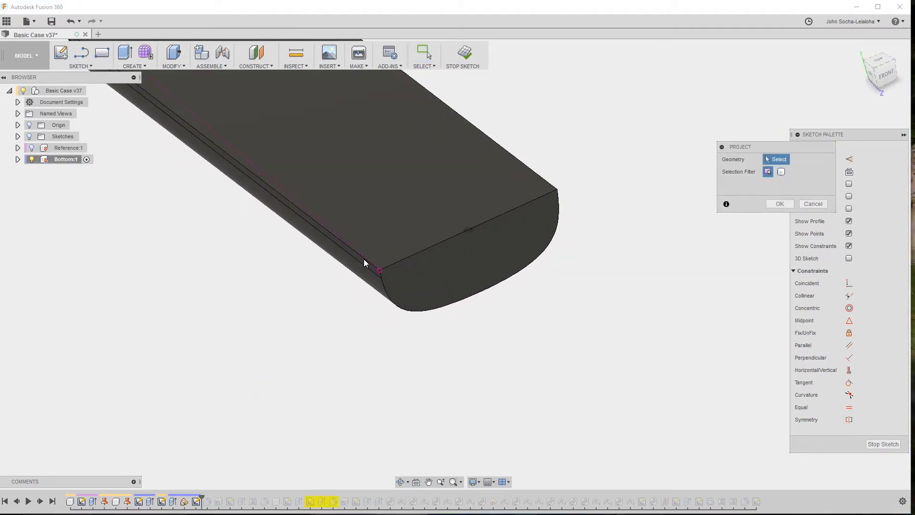
{"action": "left_click", "coordinate": [780, 204]}
- Draw a three-point spline in top view from the projected edge's corner, bulging beyond the end face to roughly below the end edge's midpoint
{"action": "middle_click_drag", "start_coordinate": [609, 333], "coordinate": [470, 337], "text": "shift"}
{"action": "middle_click_drag", "start_coordinate": [435, 323], "coordinate": [436, 333], "text": "shift"}
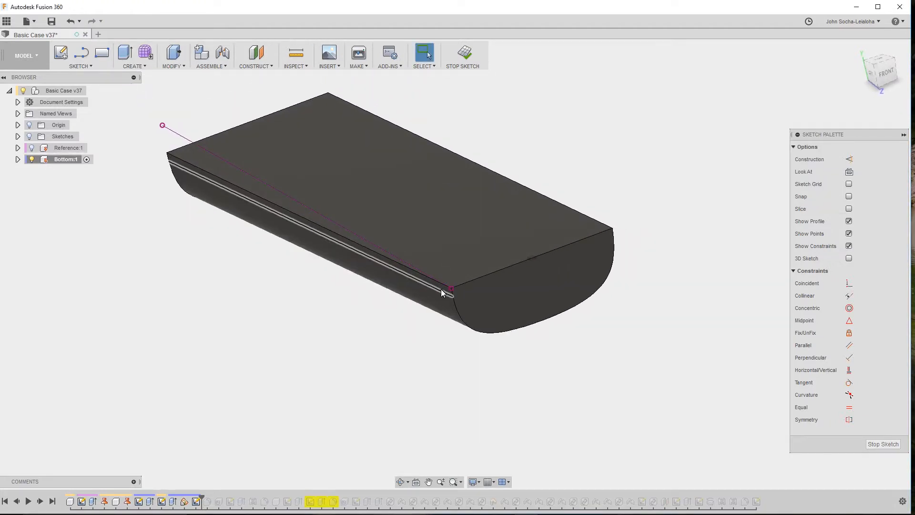
{"action": "mouse_move", "coordinate": [534, 310]}
{"action": "middle_mouse_down", "text": "shift"}
{"action": "mouse_move", "coordinate": [230, 194]}
{"action": "mouse_move", "coordinate": [214, 202]}
{"action": "mouse_move", "coordinate": [224, 179]}
{"action": "middle_mouse_up", "text": "shift"}
{"action": "middle_click_drag", "start_coordinate": [507, 371], "coordinate": [511, 365], "text": "shift"}
{"action": "left_click", "coordinate": [886, 66]}
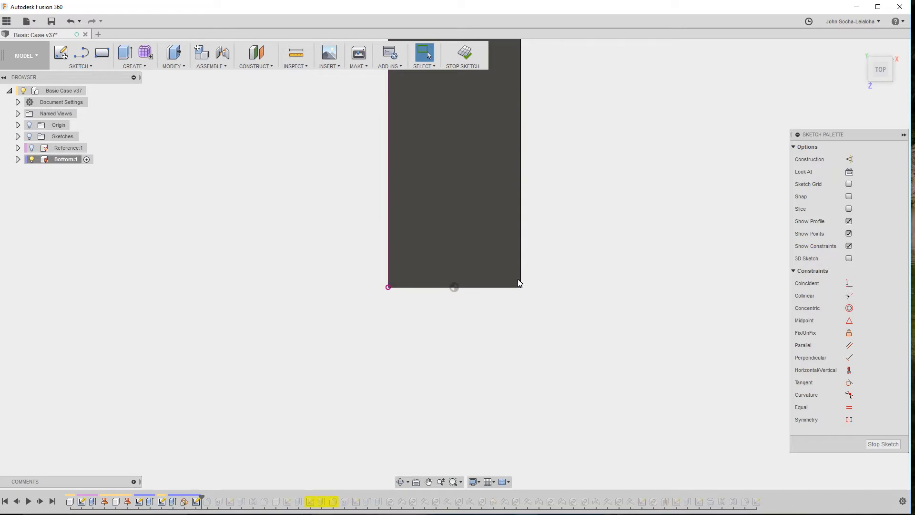
{"action": "scroll", "coordinate": [385, 269], "scroll_direction": "up", "scroll_amount": 2}
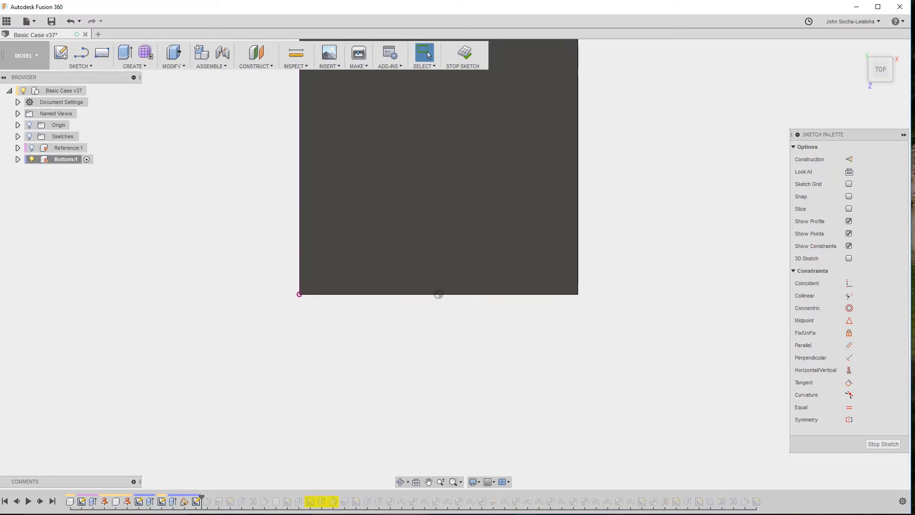
{"action": "left_click", "coordinate": [79, 67]}
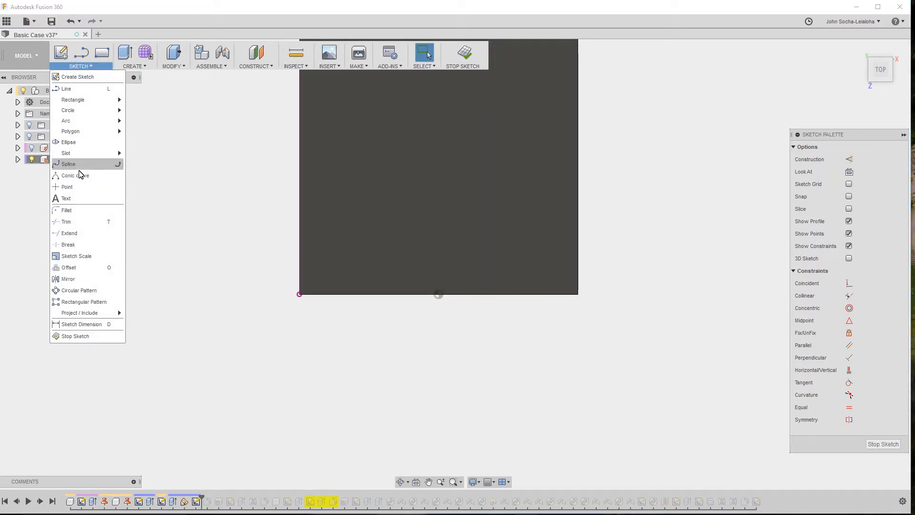
{"action": "left_click", "coordinate": [83, 164]}
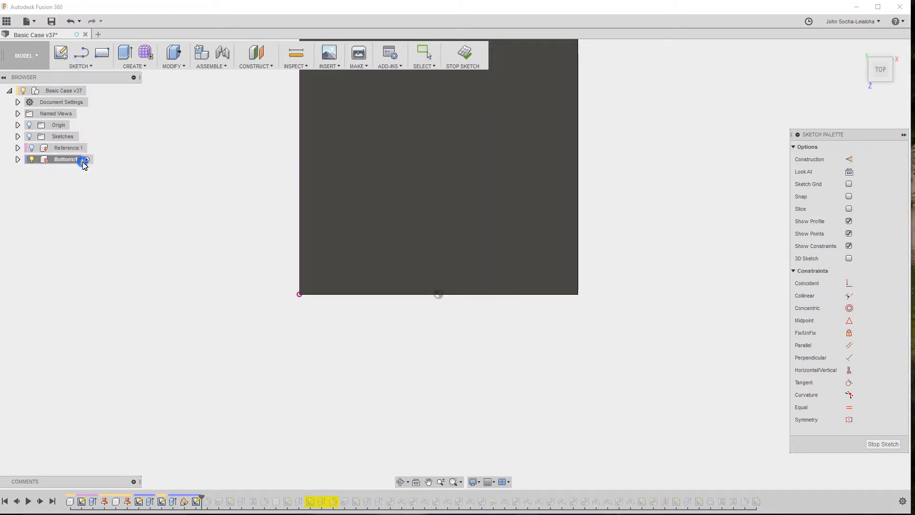
{"action": "left_click", "coordinate": [299, 294]}
{"action": "left_click", "coordinate": [360, 360]}
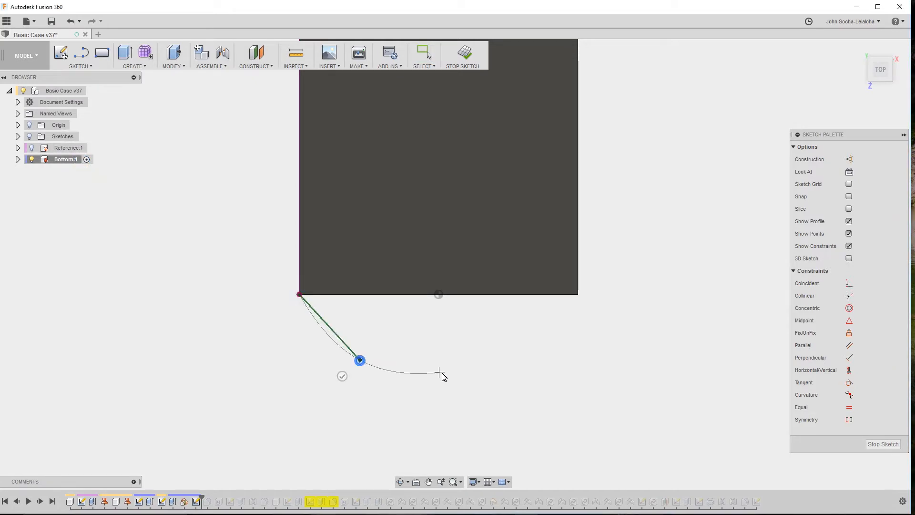
{"action": "double_click", "coordinate": [443, 375]}
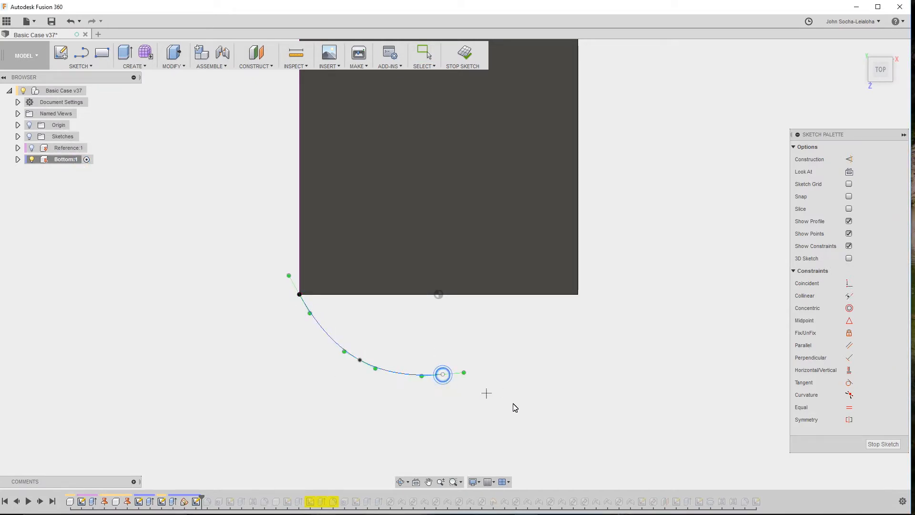
{"action": "scroll", "coordinate": [461, 404], "scroll_direction": "up", "scroll_amount": 1}
{"action": "scroll", "coordinate": [461, 404], "scroll_direction": "up", "scroll_amount": 1}
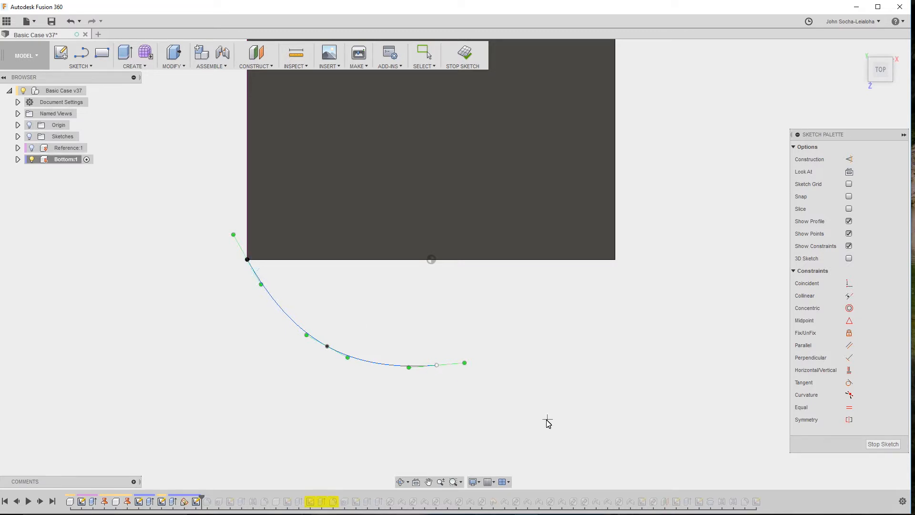
{"action": "key", "text": "Escape"}
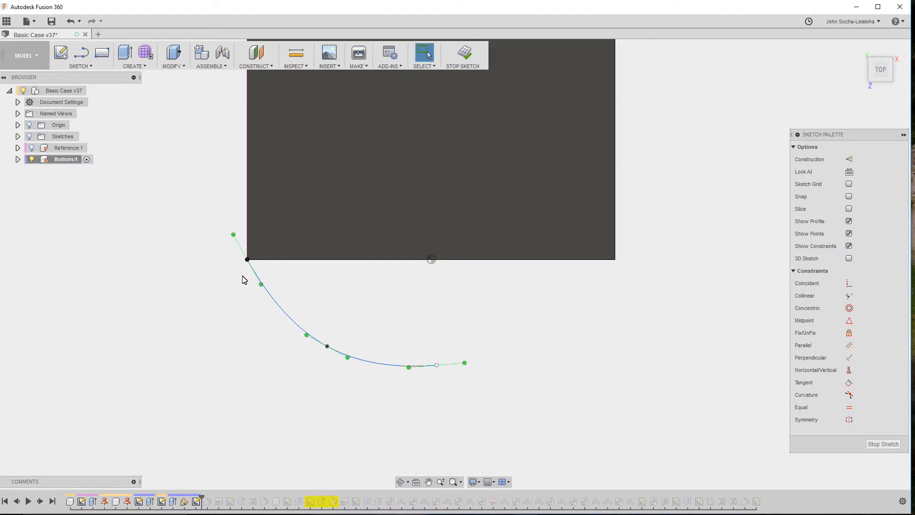
- Make the spline tangent to the projected side edge
{"action": "left_click", "coordinate": [849, 382]}
{"action": "left_click", "coordinate": [248, 202]}
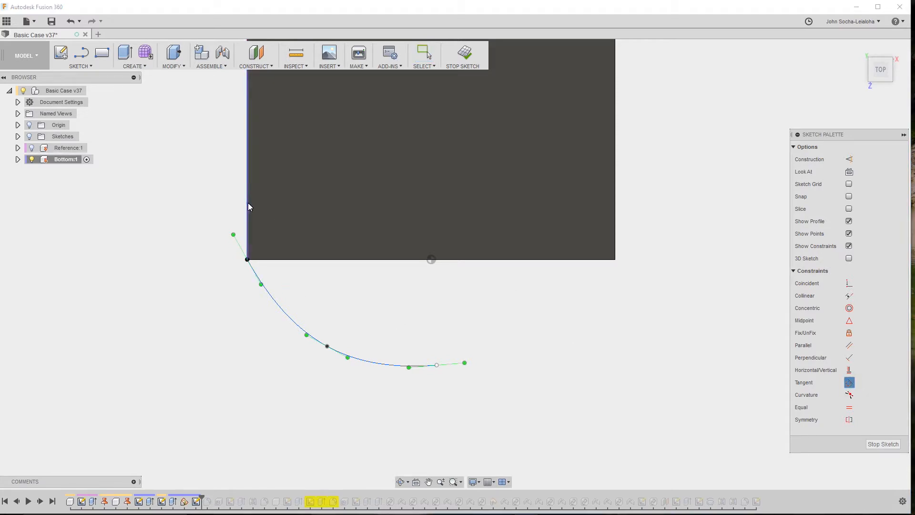
{"action": "left_click", "coordinate": [271, 302]}
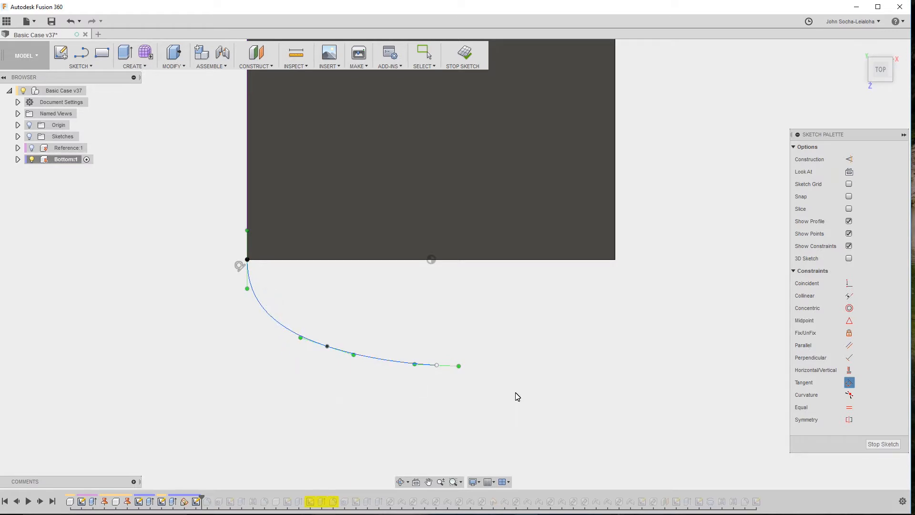
- Constrain the tangent handle at the spline's outer end to horizontal and align that endpoint vertically with the sketch origin
{"action": "left_click", "coordinate": [843, 372]}
{"action": "left_click", "coordinate": [446, 365]}
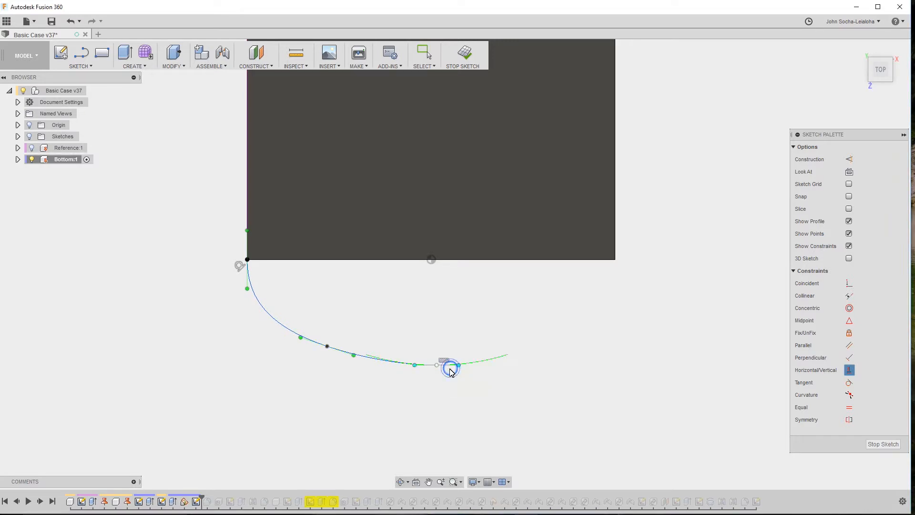
{"action": "left_click", "coordinate": [430, 260]}
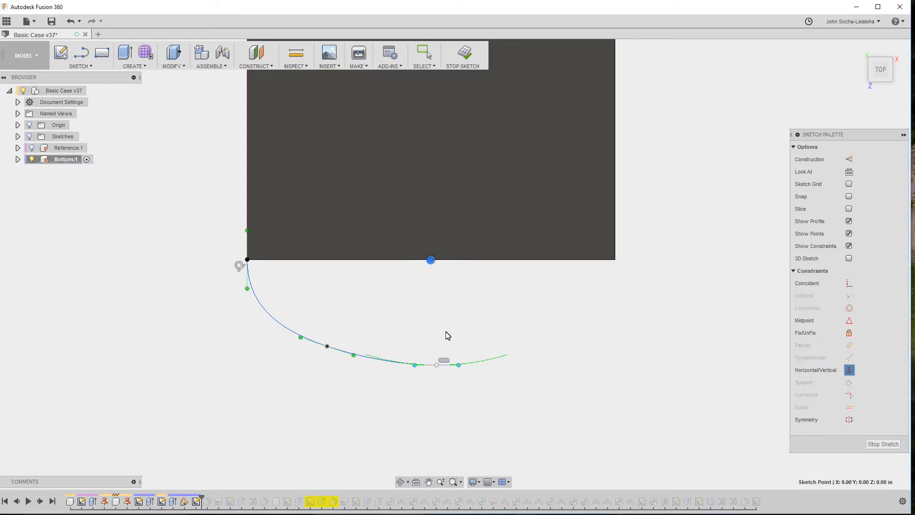
{"action": "left_click", "coordinate": [436, 365]}
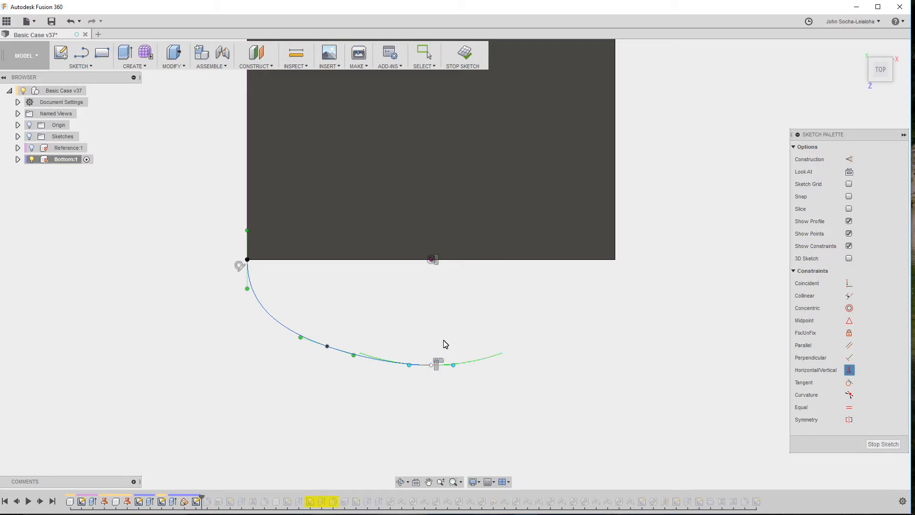
{"action": "key", "text": "Escape"}
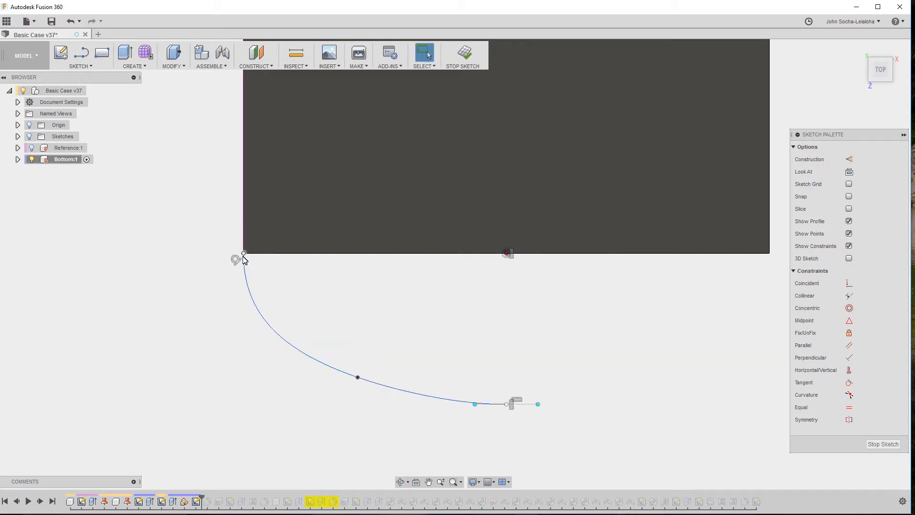
- Delete the spline's fit point at the corner and move its remaining start point up the projected edge, about 0.13 in past the corner
{"action": "left_click", "coordinate": [244, 255]}
{"action": "key", "text": "Delete"}
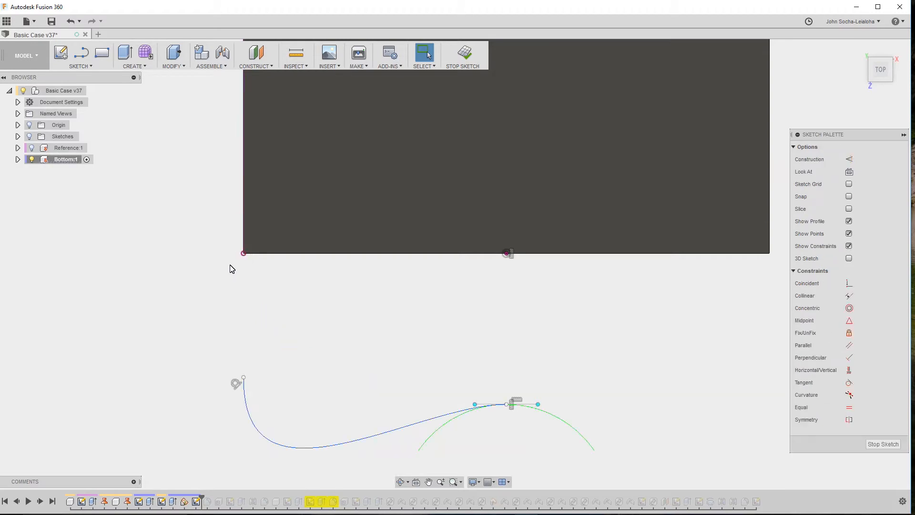
{"action": "left_click", "coordinate": [290, 325]}
{"action": "left_click_drag", "start_coordinate": [243, 335], "coordinate": [227, 354]}
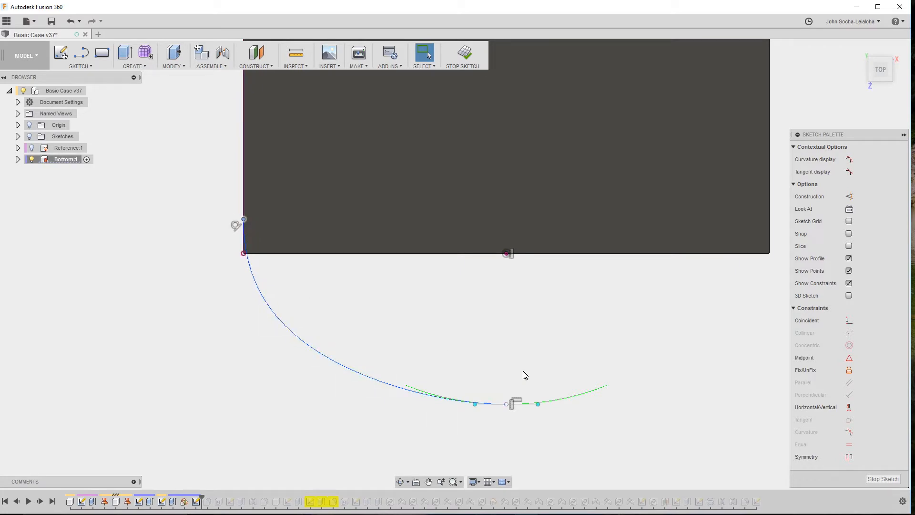
- Dimension the distance between the projected edge's corner and the spline's start point as 0.1 in
{"action": "key", "text": "d"}
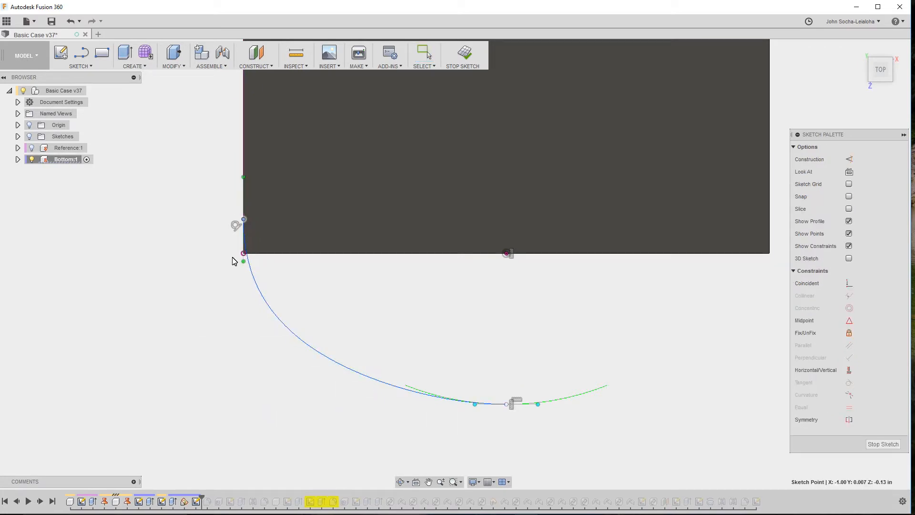
{"action": "left_click", "coordinate": [244, 254]}
{"action": "scroll", "coordinate": [245, 254], "scroll_direction": "up", "scroll_amount": 3}
{"action": "left_click", "coordinate": [266, 191]}
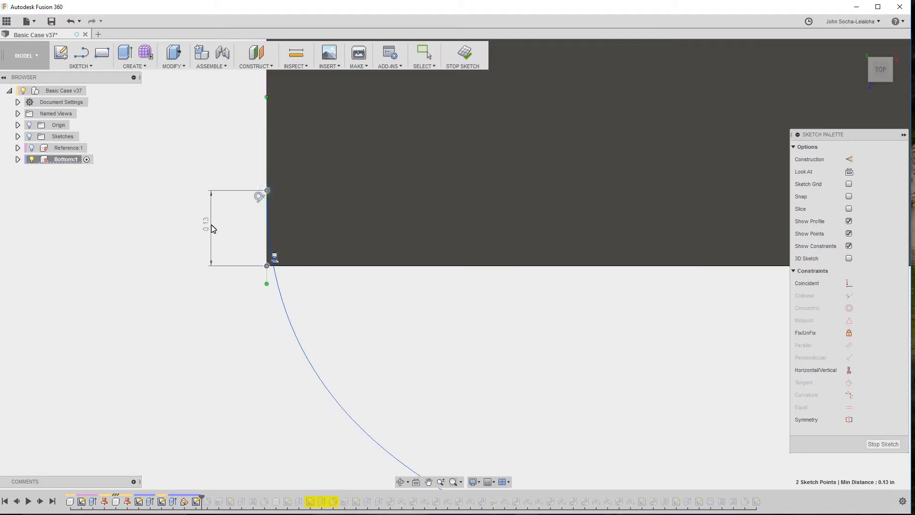
{"action": "left_click", "coordinate": [213, 228]}
{"action": "type", "text": "0.1"}
{"action": "key", "text": "Return"}
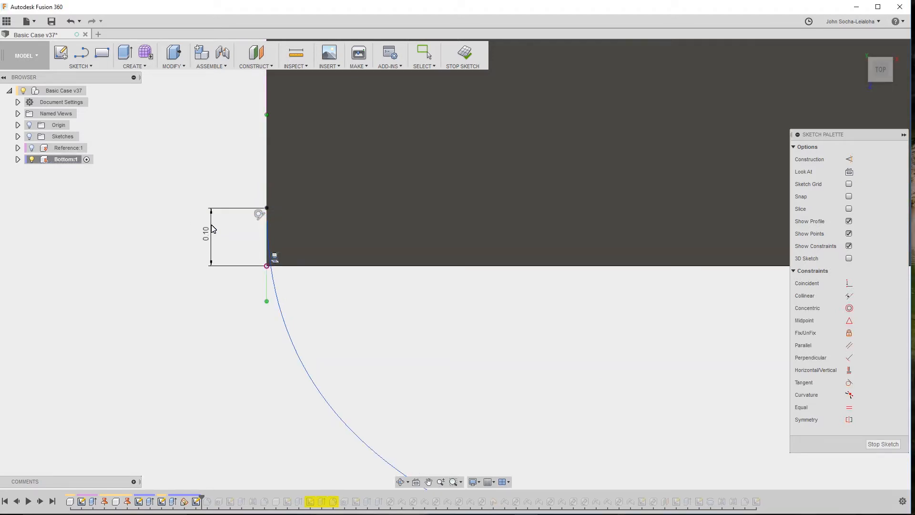
- Draw a line from the spline's outer endpoint to the sketch origin and convert it to construction geometry
{"action": "scroll", "coordinate": [202, 182], "scroll_direction": "down", "scroll_amount": 2}
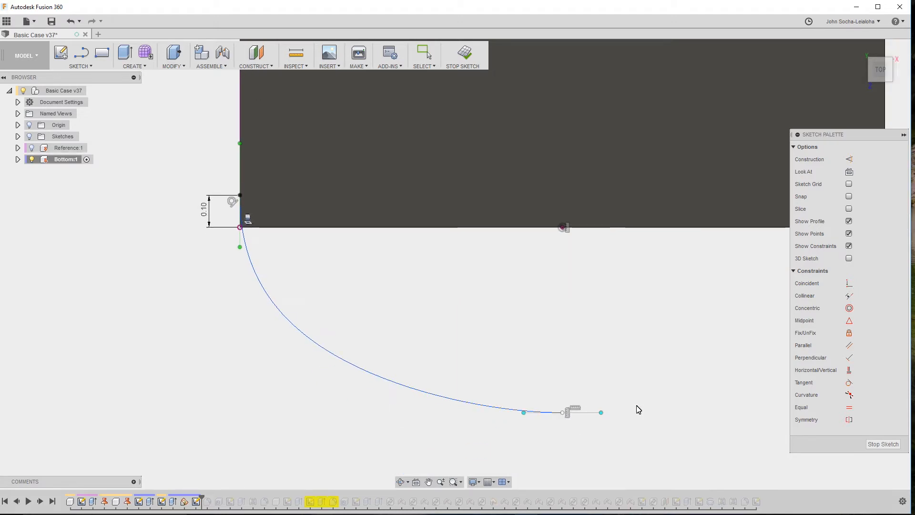
{"action": "left_click", "coordinate": [563, 413]}
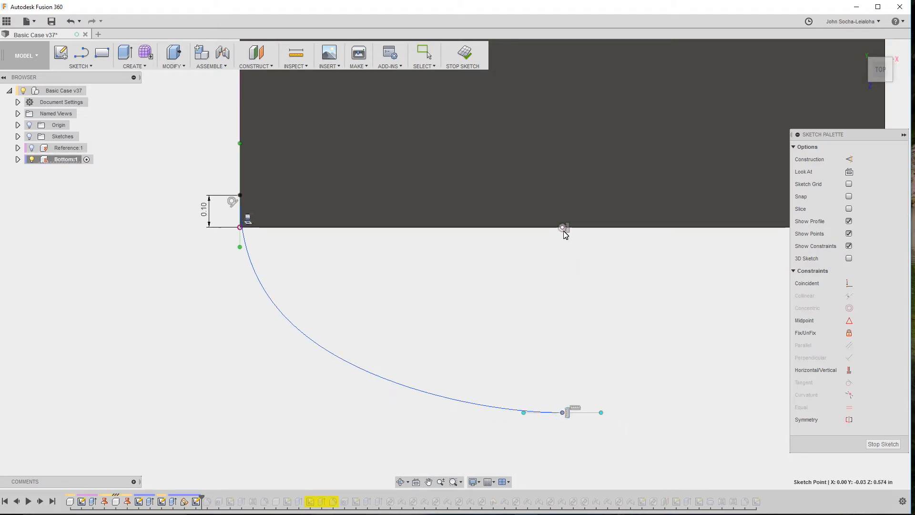
{"action": "key", "text": "Escape"}
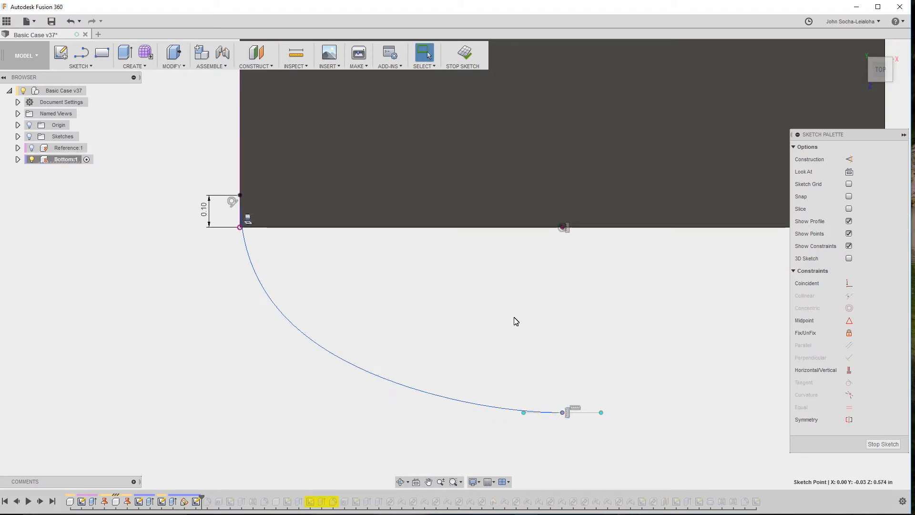
{"action": "key", "text": "l"}
{"action": "left_click", "coordinate": [563, 413]}
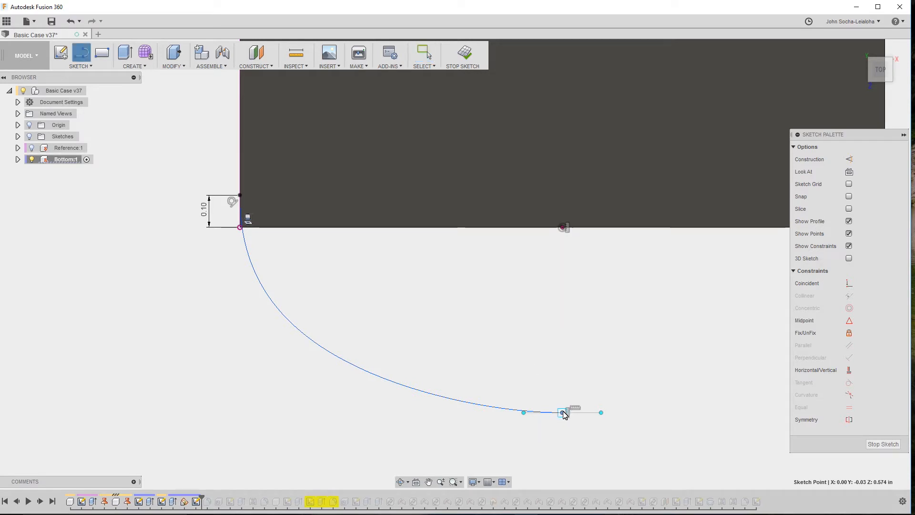
{"action": "left_click", "coordinate": [562, 228]}
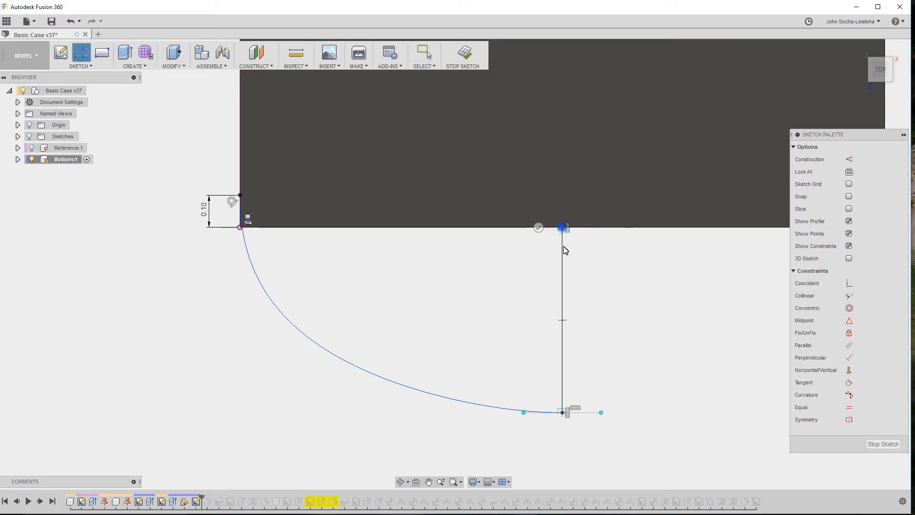
{"action": "key", "text": "Escape"}
{"action": "left_click", "coordinate": [563, 301]}
{"action": "key", "text": "x"}
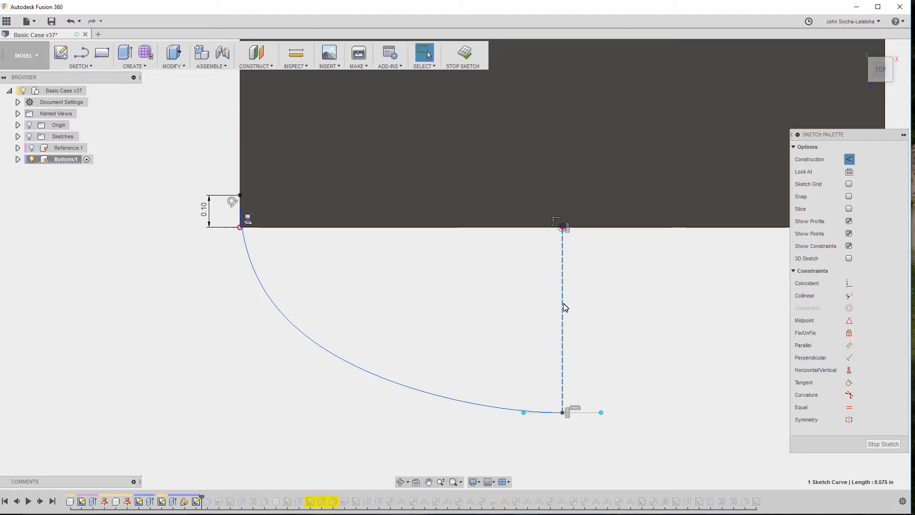
- Dimension the vertical construction line's length as 0.1 in
{"action": "left_click", "coordinate": [561, 327]}
{"action": "left_click", "coordinate": [518, 315]}
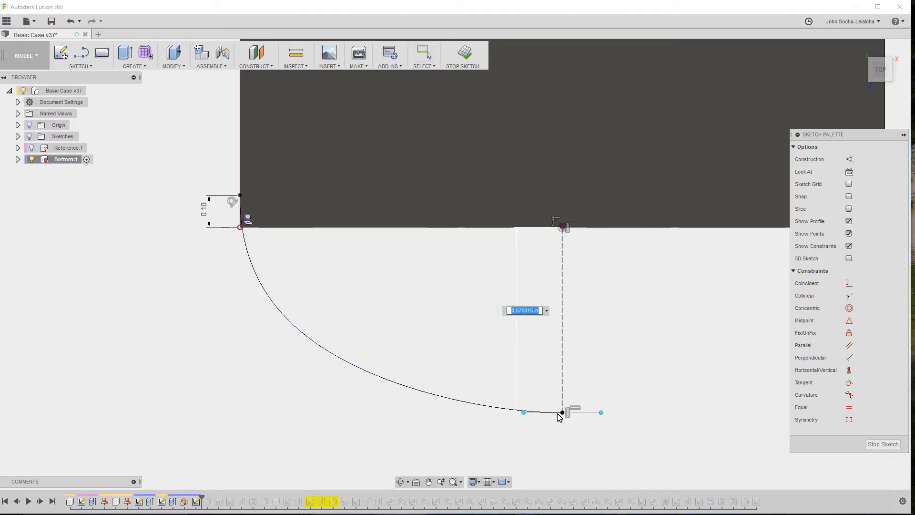
{"action": "key", "text": "BackSpace"}
{"action": "key", "text": "Return"}
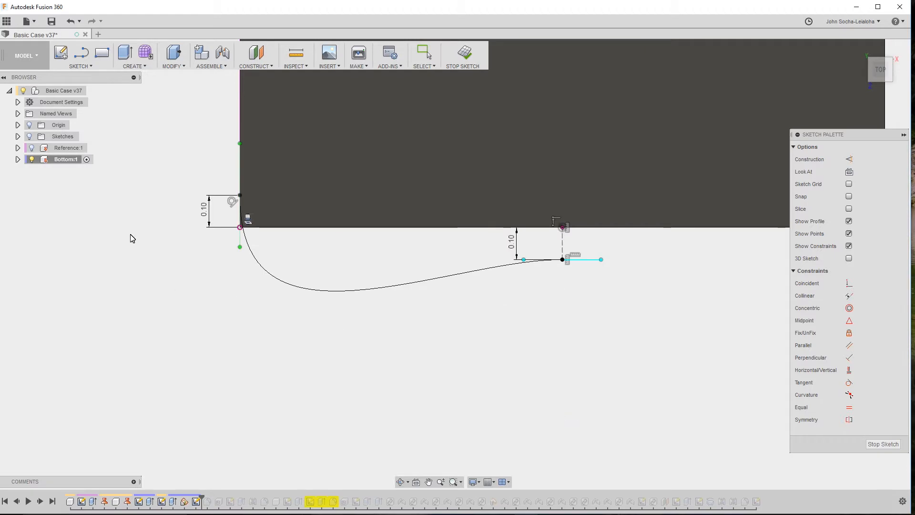
{"action": "scroll", "coordinate": [280, 269], "scroll_direction": "up", "scroll_amount": 1}
{"action": "key", "text": "Escape"}
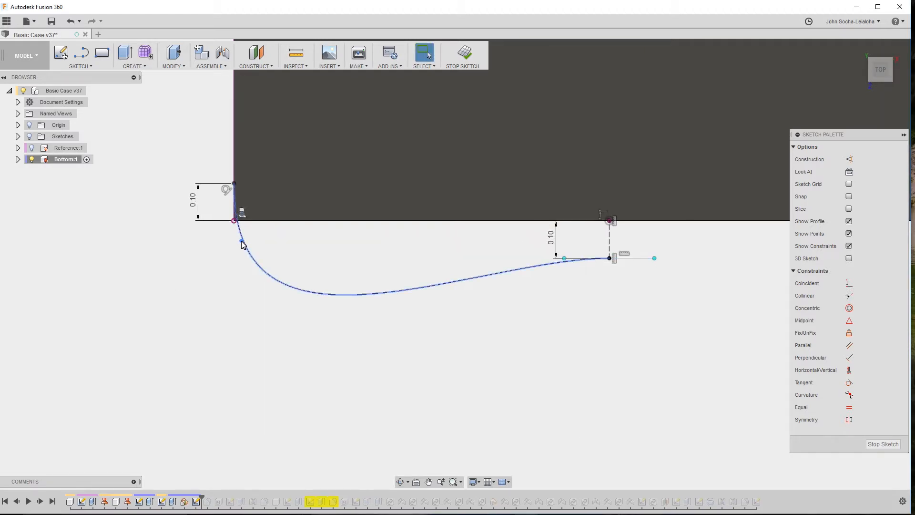
- Flatten the spline by shortening its tangent handle on the side edge until it ends about 0.04 in inside the corner
{"action": "left_click", "coordinate": [236, 245]}
{"action": "left_click_drag", "start_coordinate": [234, 245], "coordinate": [232, 201]}
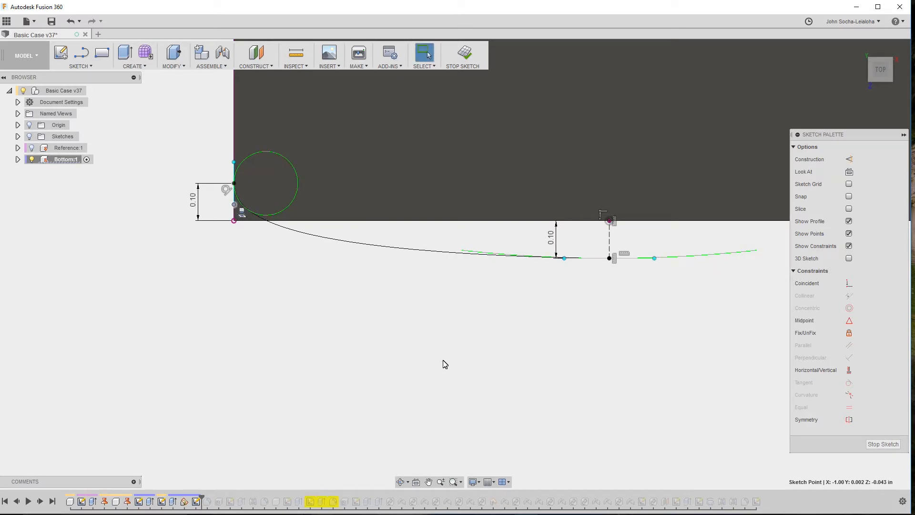
{"action": "scroll", "coordinate": [301, 340], "scroll_direction": "down", "scroll_amount": 3}
{"action": "left_click", "coordinate": [574, 375]}
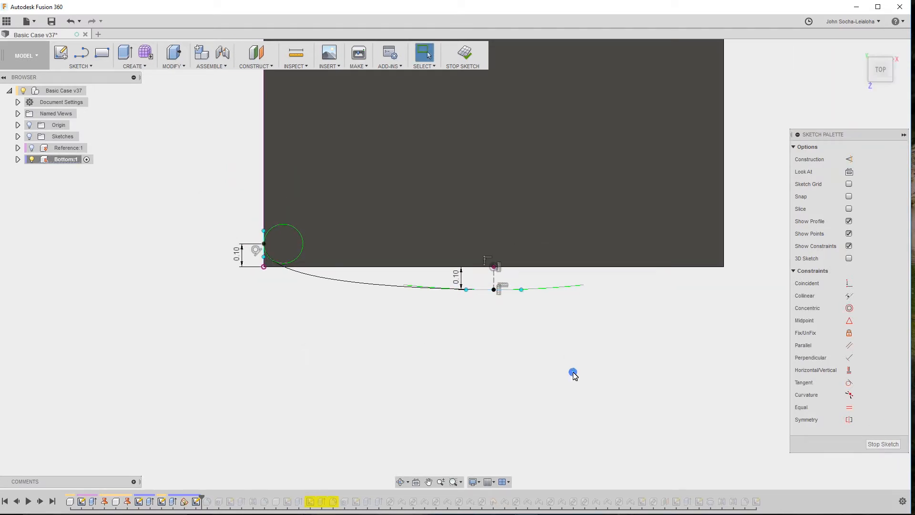
- Mirror the spline about the vertical construction line to complete the curve across the full width of the case end
{"action": "left_click", "coordinate": [452, 360]}
{"action": "scroll", "coordinate": [551, 287], "scroll_direction": "up", "scroll_amount": 3}
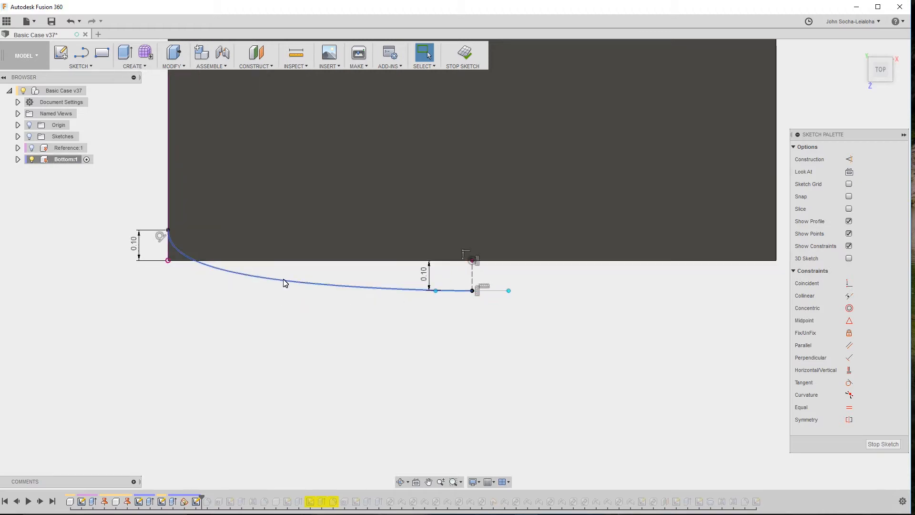
{"action": "left_click", "coordinate": [84, 66]}
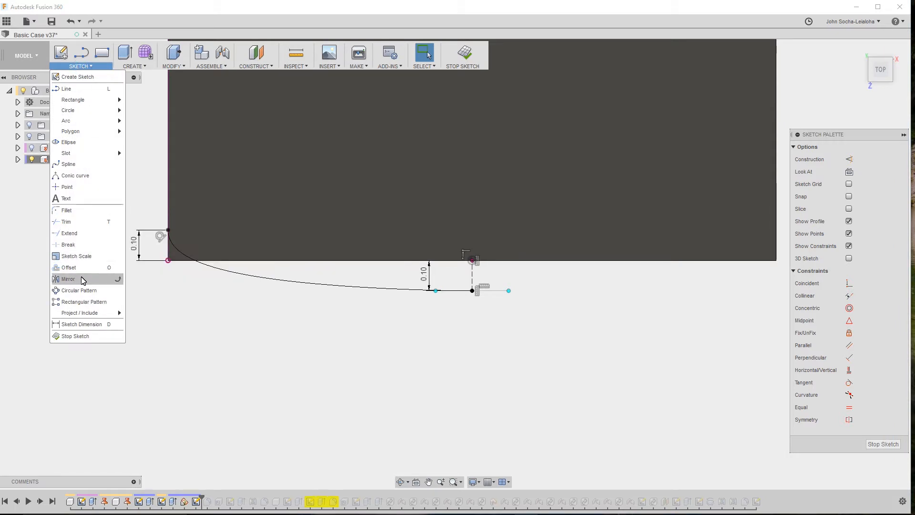
{"action": "left_click", "coordinate": [82, 278]}
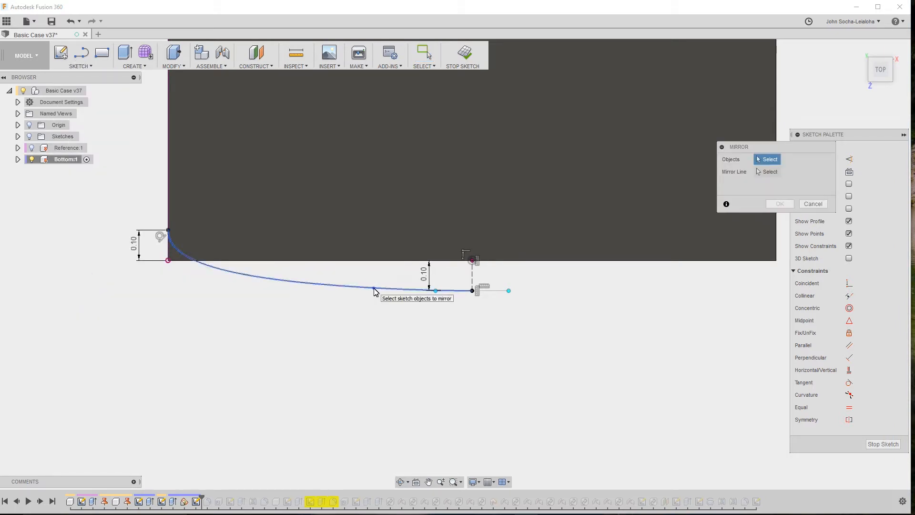
{"action": "left_click", "coordinate": [374, 289]}
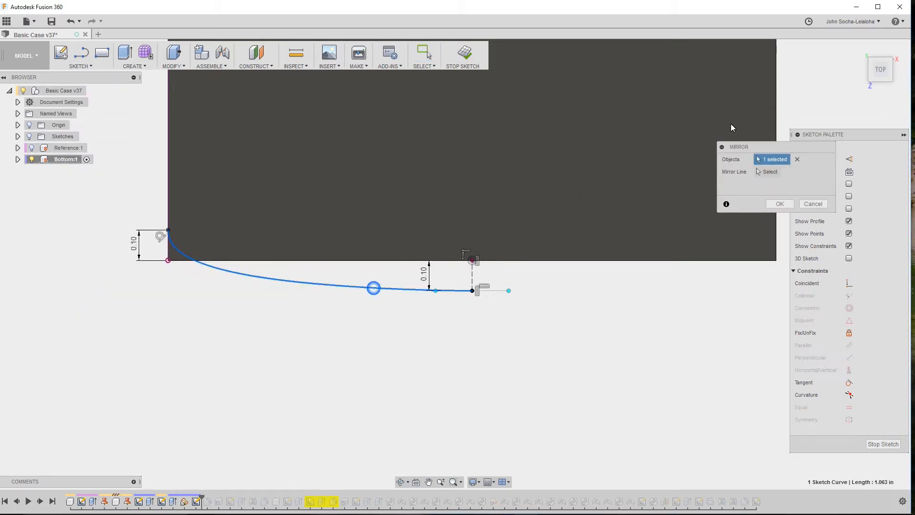
{"action": "left_click", "coordinate": [473, 282]}
{"action": "scroll", "coordinate": [410, 346], "scroll_direction": "down", "scroll_amount": 1}
{"action": "left_click", "coordinate": [787, 204]}
{"action": "scroll", "coordinate": [244, 465], "scroll_direction": "up", "scroll_amount": 1}
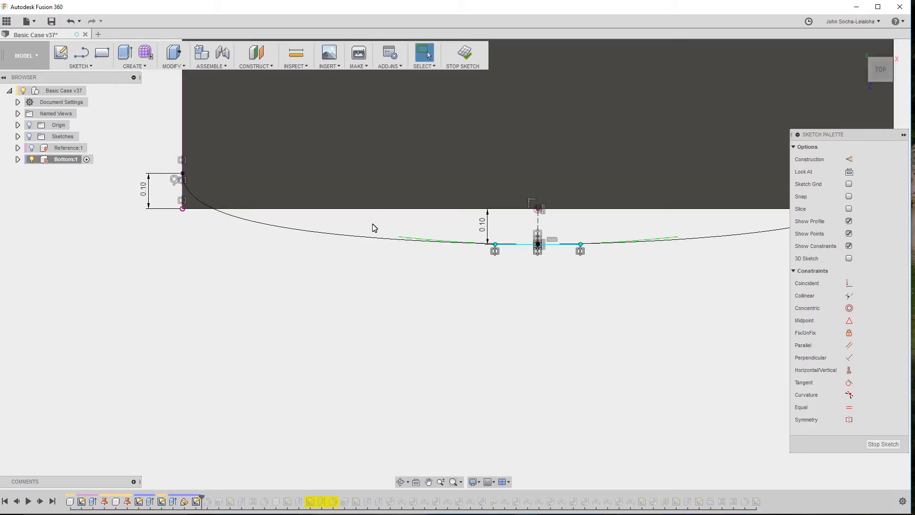
{"action": "scroll", "coordinate": [111, 345], "scroll_direction": "down", "scroll_amount": 1}
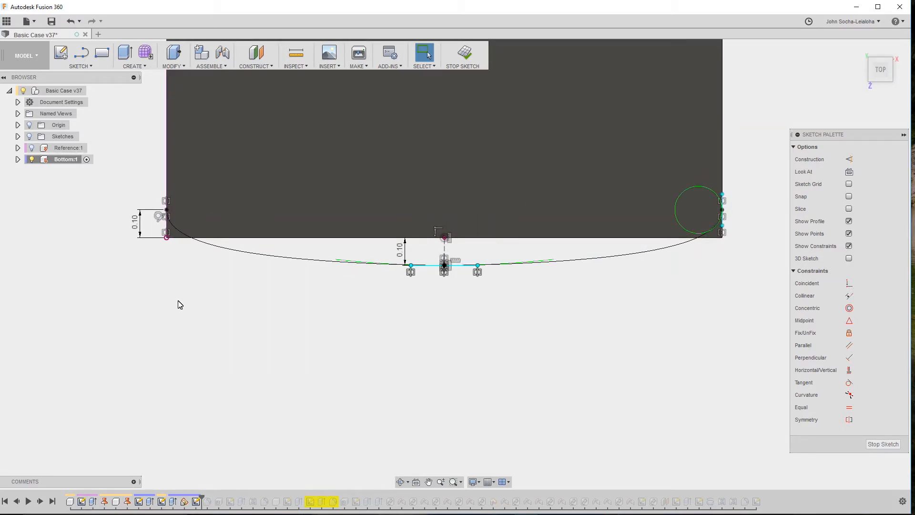
- Draw three connected lines about 0.37 in down, 2 in across and back up, joining the spline's start point to the mirrored spline's endpoint
{"action": "key", "text": "l"}
{"action": "left_click", "coordinate": [166, 210]}
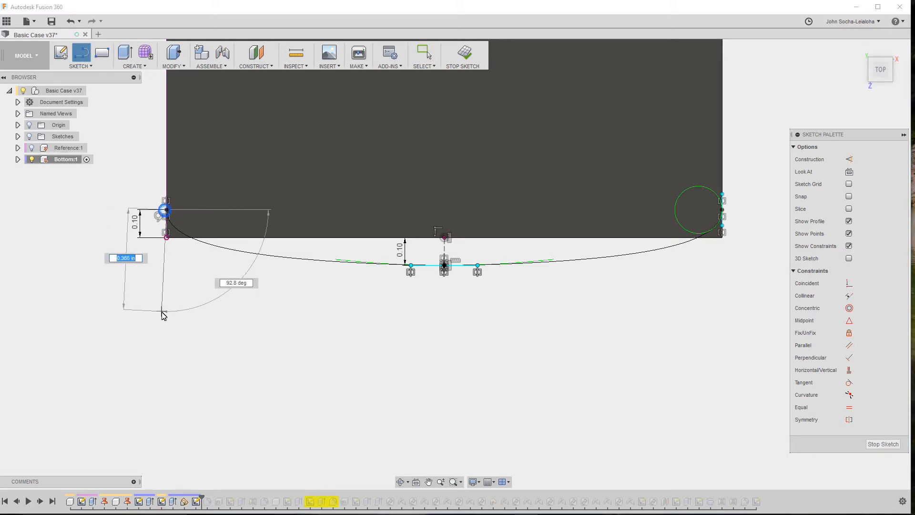
{"action": "left_click", "coordinate": [167, 313]}
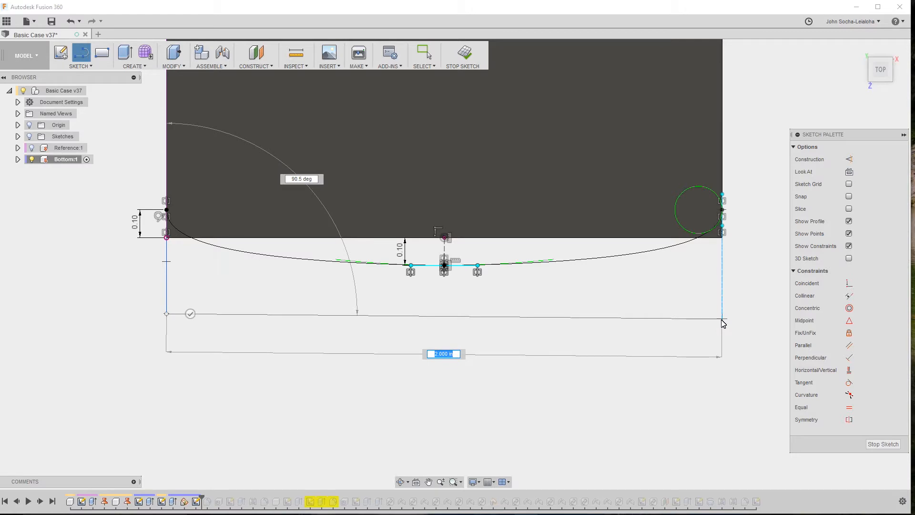
{"action": "left_click", "coordinate": [722, 314]}
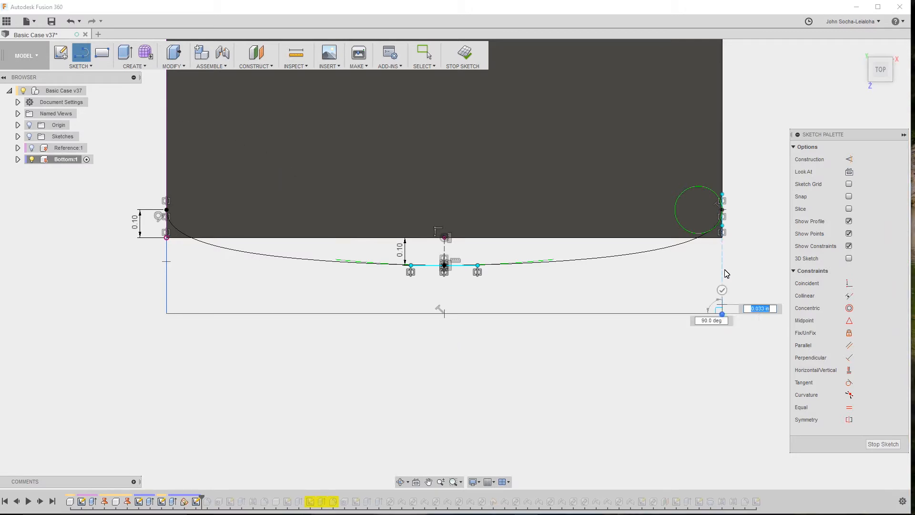
{"action": "left_click", "coordinate": [722, 210]}
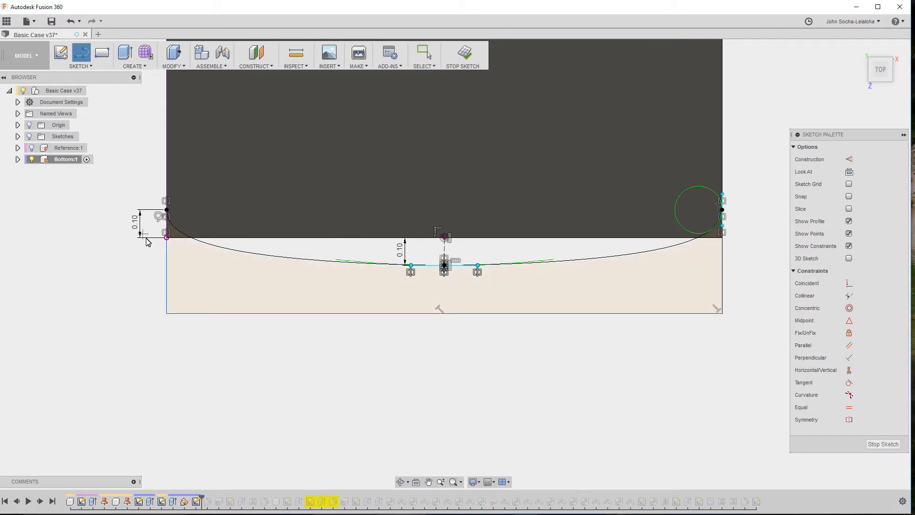
- Draw a straight line between the two side endpoints of the mirrored curve and finish the sketch
{"action": "left_click", "coordinate": [166, 210]}
{"action": "left_click", "coordinate": [723, 210]}
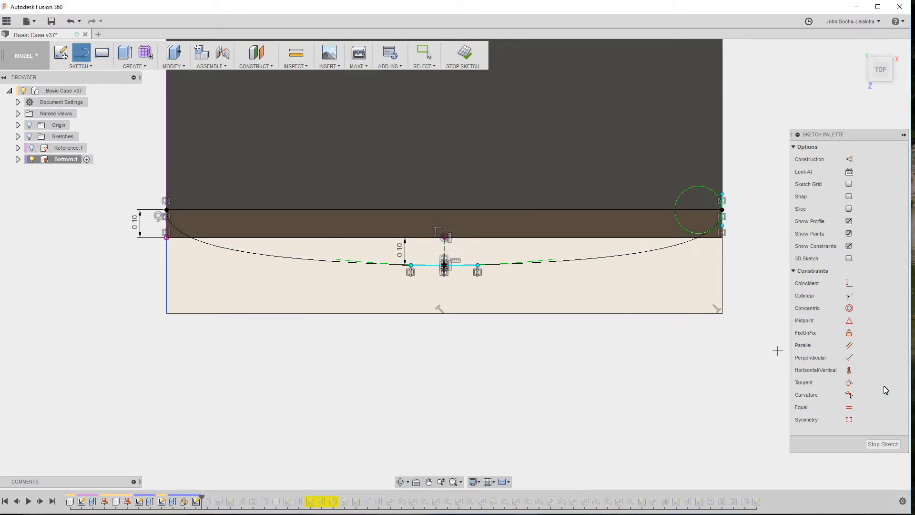
{"action": "left_click", "coordinate": [882, 444]}
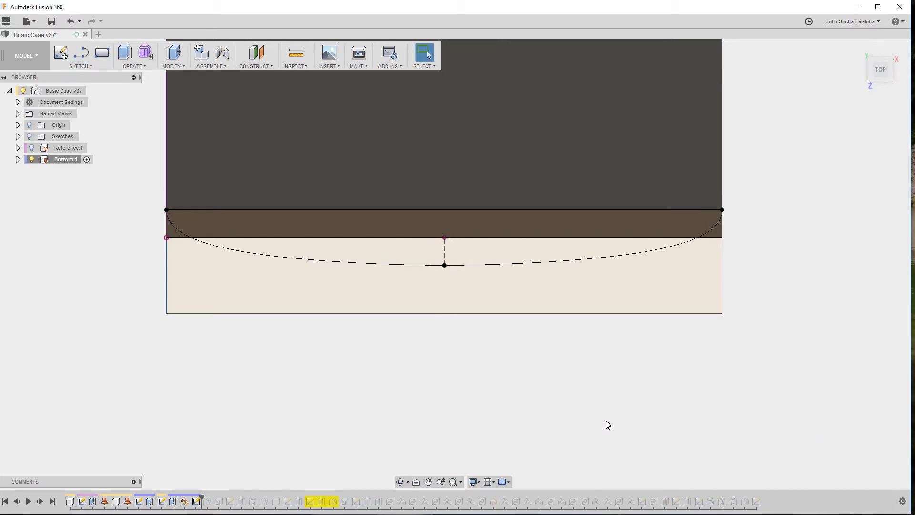
- Extrude the profile outside the spline about 1.063 in as a cut through the case end
{"action": "mouse_move", "coordinate": [608, 424]}
{"action": "middle_mouse_down", "text": "shift"}
{"action": "mouse_move", "coordinate": [605, 415]}
{"action": "mouse_move", "coordinate": [475, 411]}
{"action": "middle_mouse_up", "text": "shift"}
{"action": "key", "text": "e"}
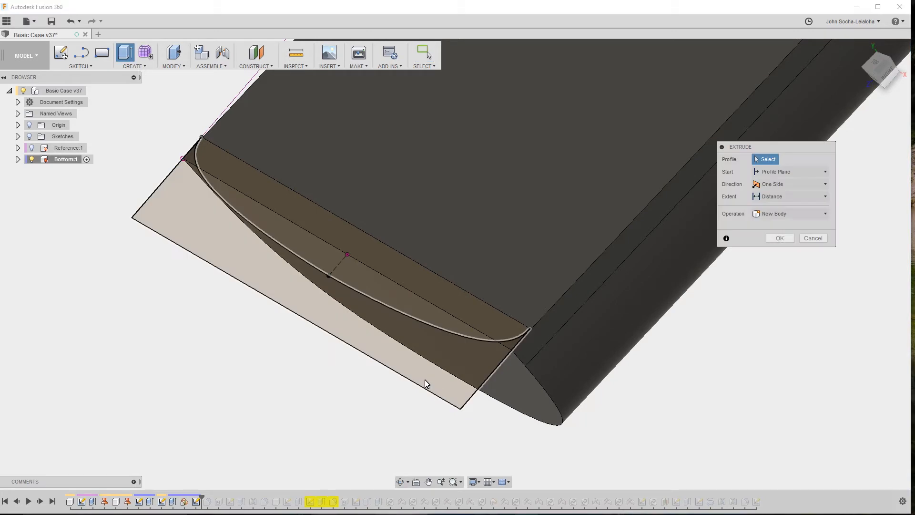
{"action": "left_click", "coordinate": [422, 364]}
{"action": "left_click_drag", "start_coordinate": [333, 283], "coordinate": [455, 436]}
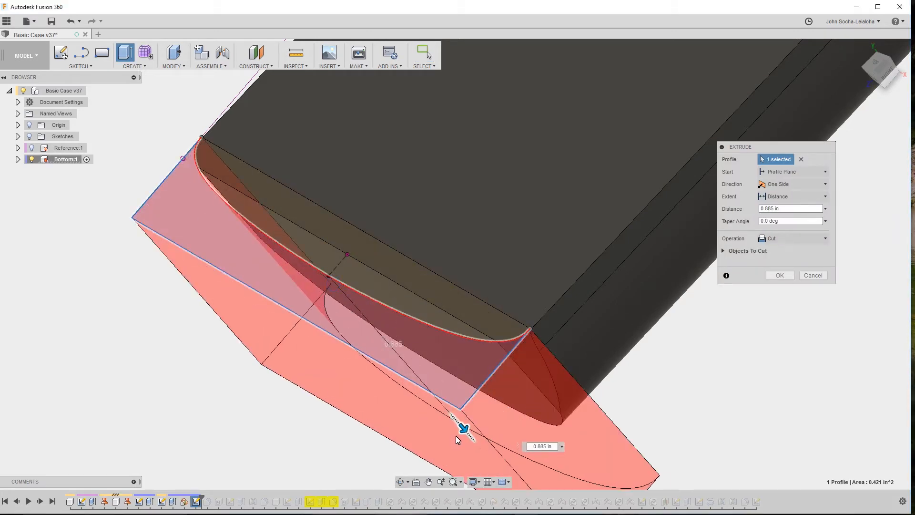
{"action": "left_click", "coordinate": [787, 194]}
{"action": "left_click", "coordinate": [782, 229]}
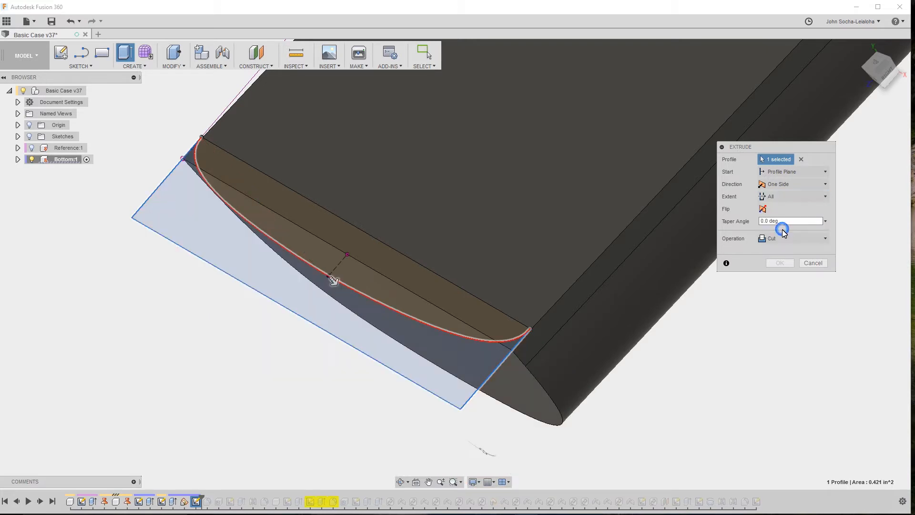
{"action": "left_click_drag", "start_coordinate": [334, 282], "coordinate": [490, 456]}
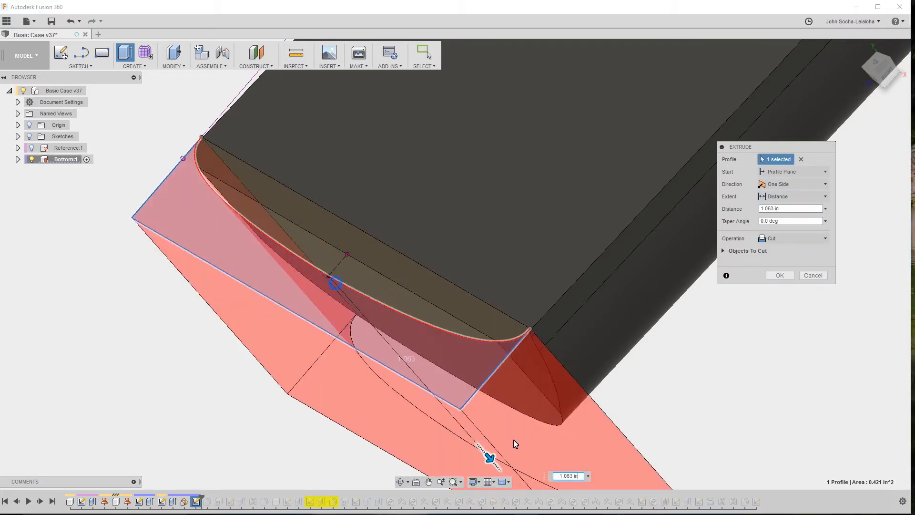
{"action": "left_click", "coordinate": [780, 275]}
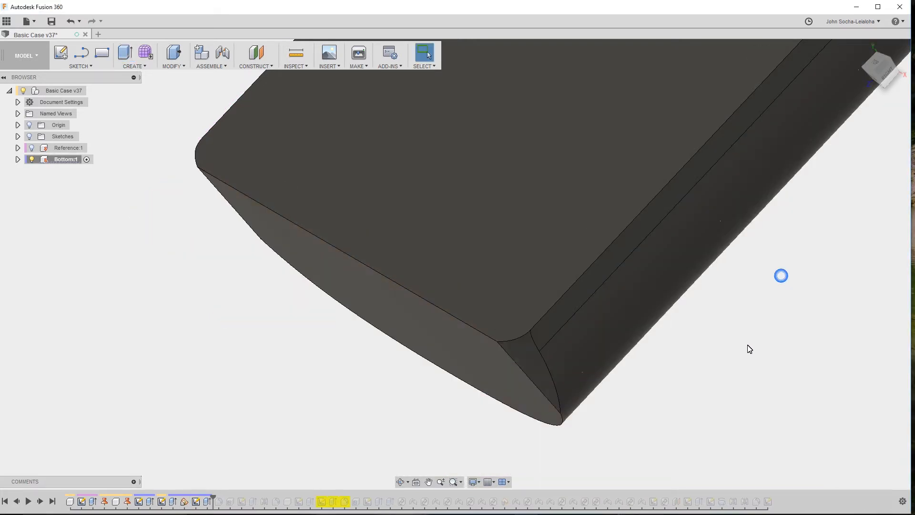
- Show Sketch3, the spline sketch in the Bottom component
{"action": "middle_click_drag", "start_coordinate": [687, 411], "coordinate": [422, 308], "text": "shift"}
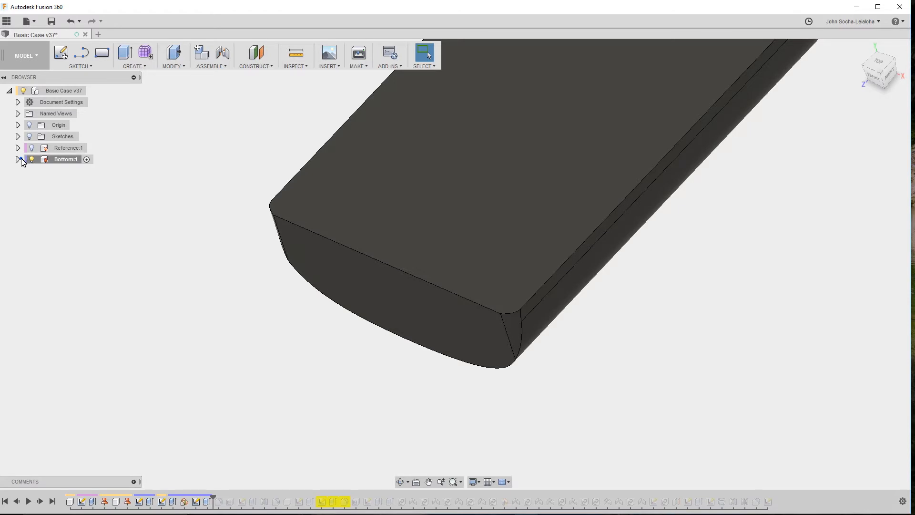
{"action": "left_click", "coordinate": [19, 160]}
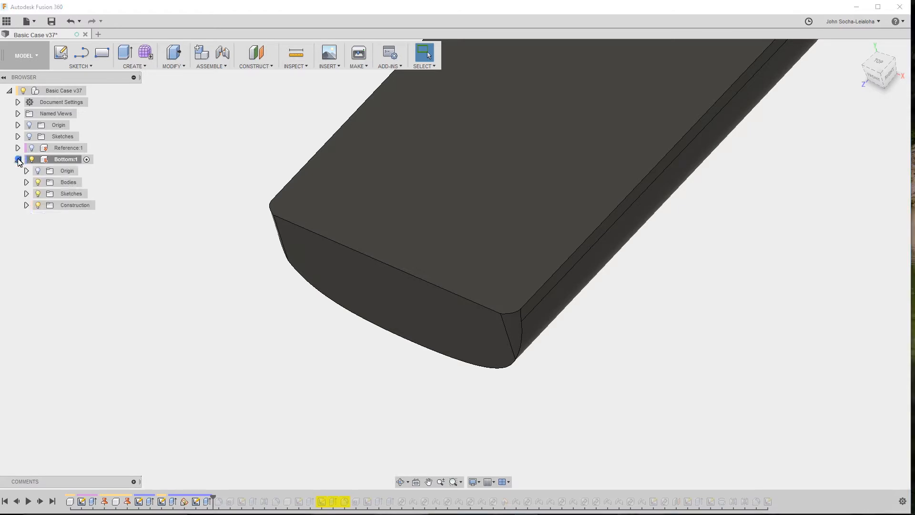
{"action": "left_click", "coordinate": [26, 193]}
{"action": "left_click", "coordinate": [46, 217]}
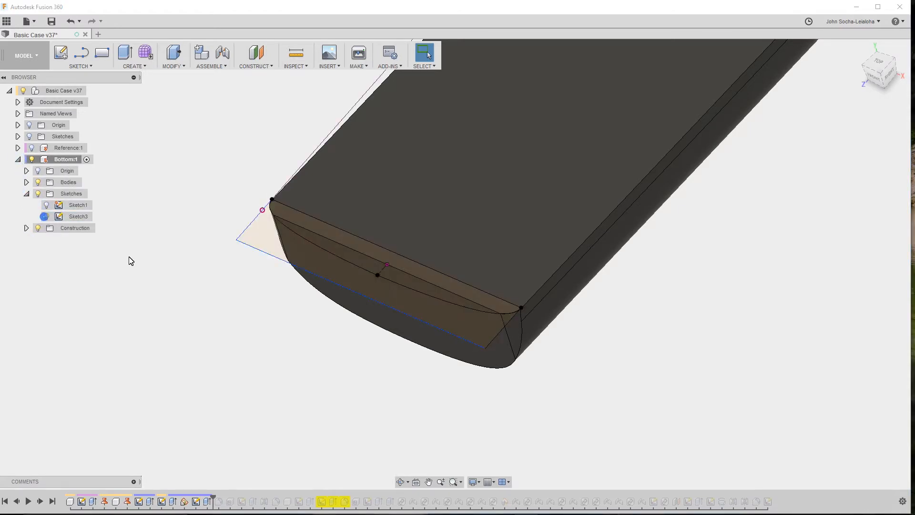
- Start a cut extrusion of the profile between the spline and the straight line, about 1.025 in downward
{"action": "scroll", "coordinate": [185, 301], "scroll_direction": "up", "scroll_amount": 2}
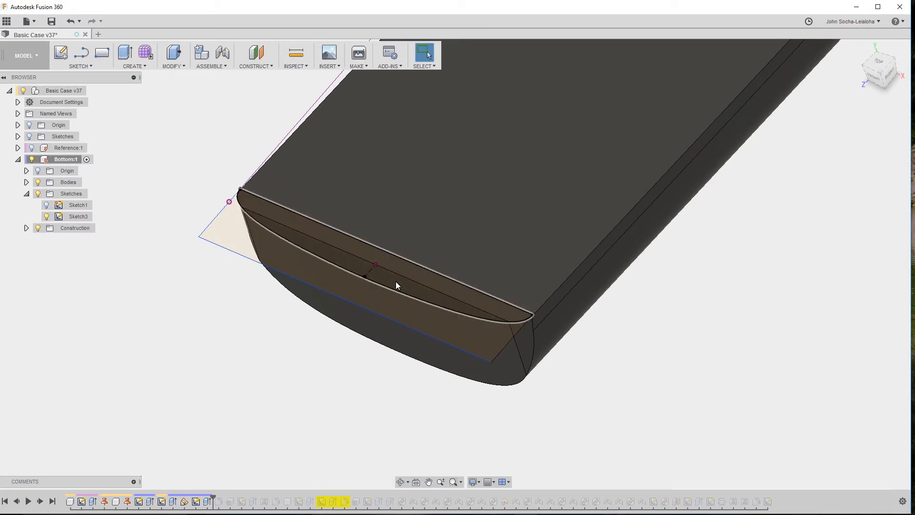
{"action": "key", "text": "e"}
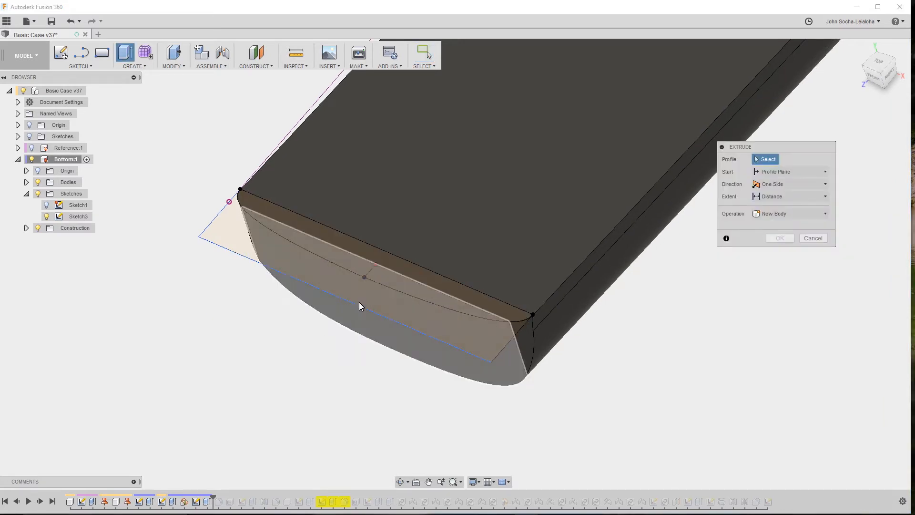
{"action": "left_click", "coordinate": [387, 282]}
{"action": "left_click_drag", "start_coordinate": [379, 274], "coordinate": [415, 398]}
{"action": "middle_click_drag", "start_coordinate": [415, 398], "coordinate": [397, 175], "text": "shift"}
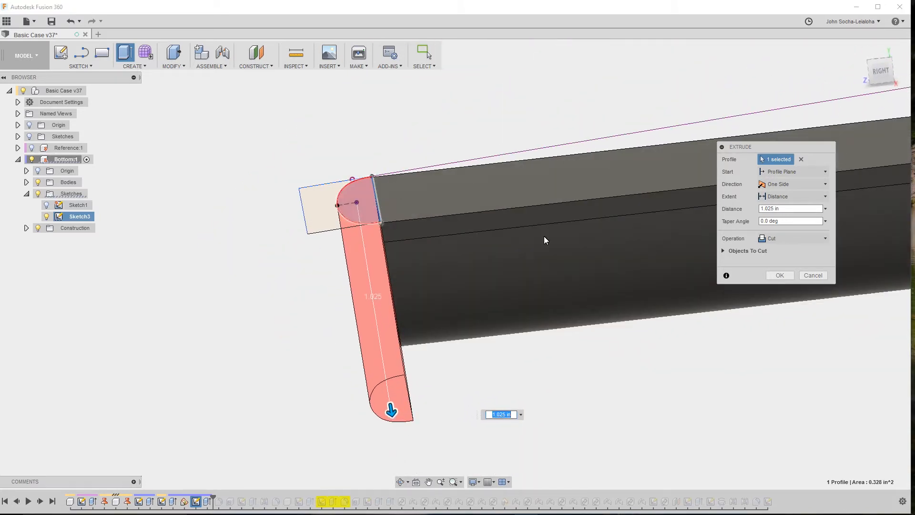
- Set the extrusion direction to Two Sides, extend the second side about 0.156 in above the sketch plane and complete the cut
{"action": "left_click", "coordinate": [772, 186]}
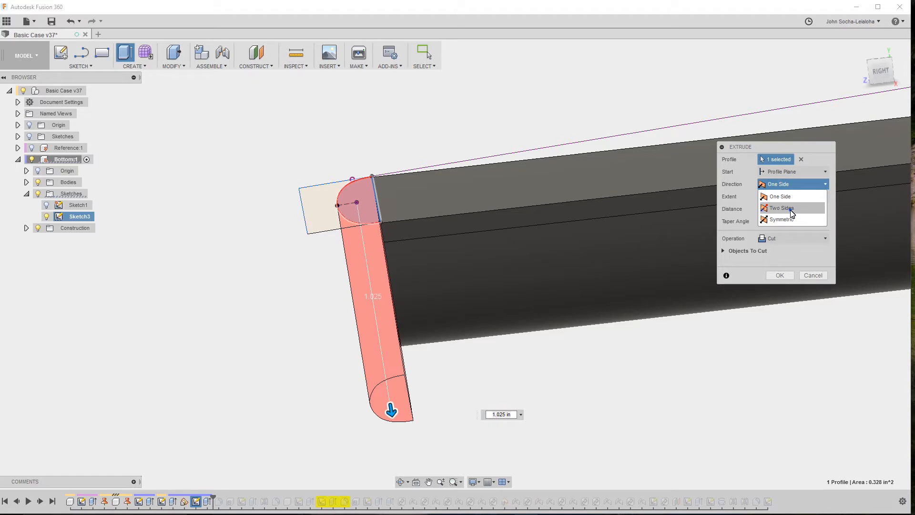
{"action": "left_click", "coordinate": [791, 210]}
{"action": "left_click_drag", "start_coordinate": [355, 193], "coordinate": [354, 162]}
{"action": "middle_click_drag", "start_coordinate": [458, 344], "coordinate": [779, 338], "text": "shift"}
{"action": "left_click", "coordinate": [779, 337]}
{"action": "middle_click_drag", "start_coordinate": [224, 419], "coordinate": [215, 411], "text": "shift"}
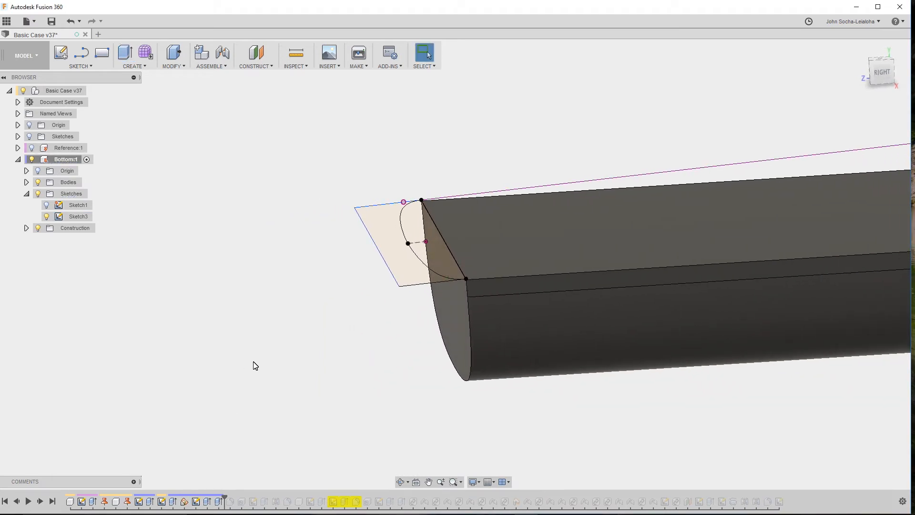
{"action": "key", "text": "e"}
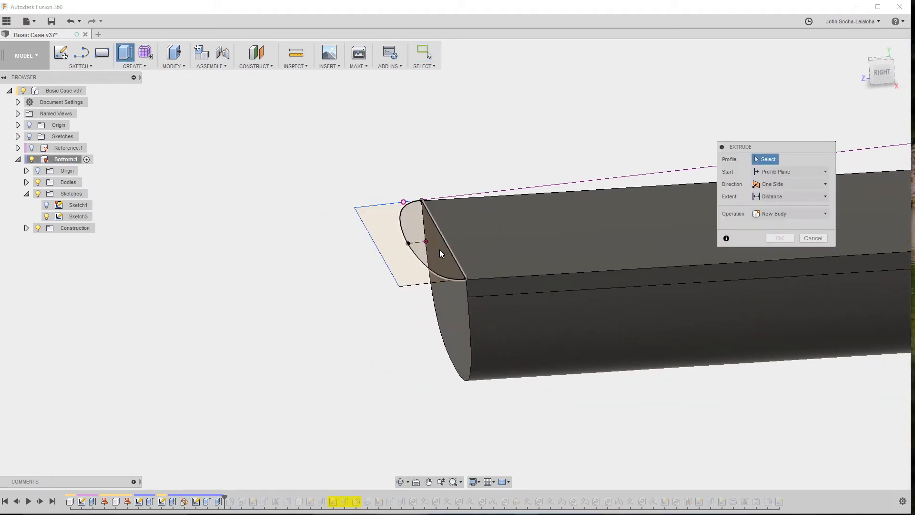
{"action": "left_click", "coordinate": [809, 237]}
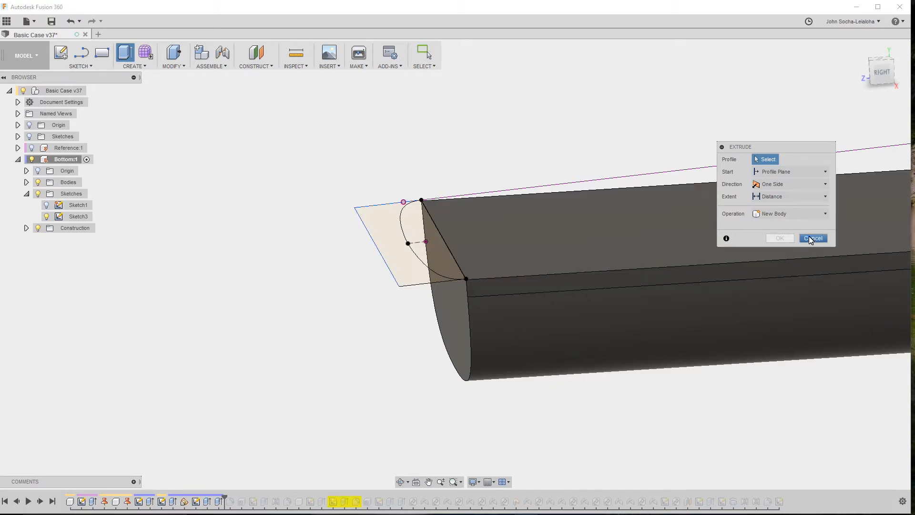
- Change the operation of the two-sided end extrusion to Join and hide Sketch3
{"action": "right_click", "coordinate": [219, 501]}
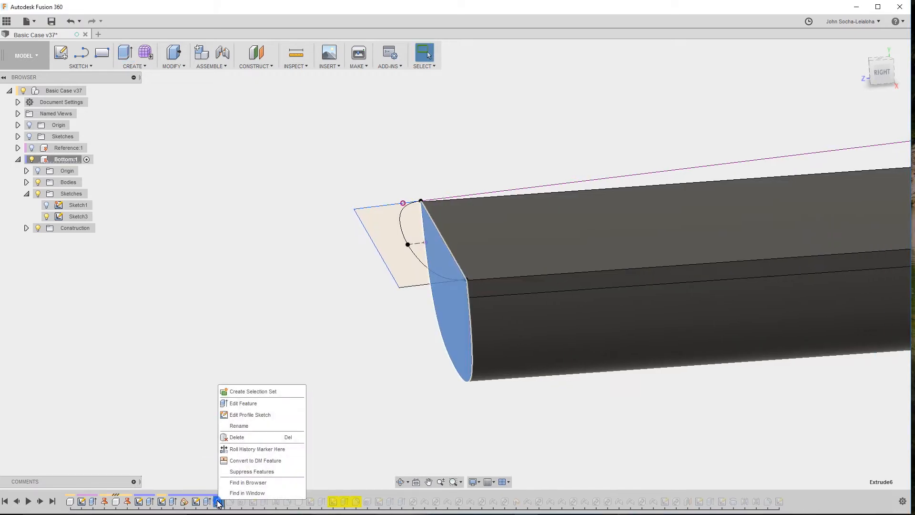
{"action": "left_click", "coordinate": [247, 407]}
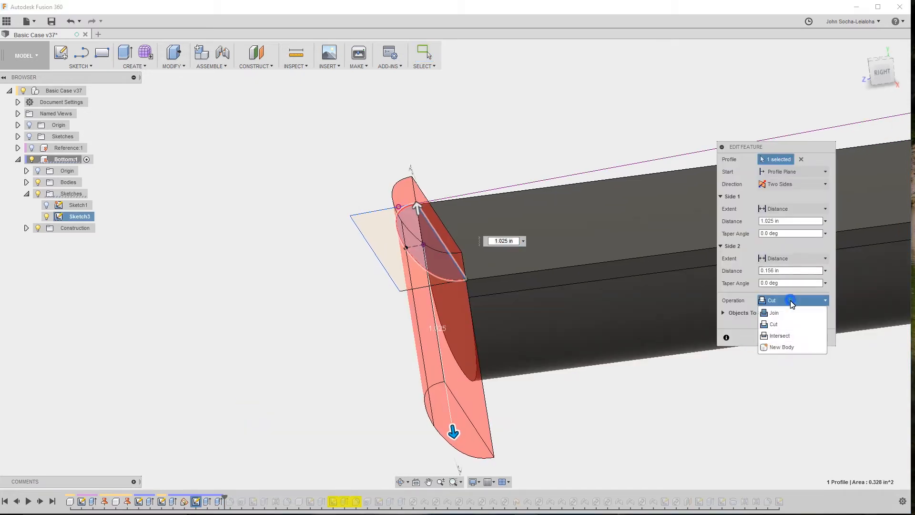
{"action": "left_click", "coordinate": [787, 314]}
{"action": "left_click", "coordinate": [780, 325]}
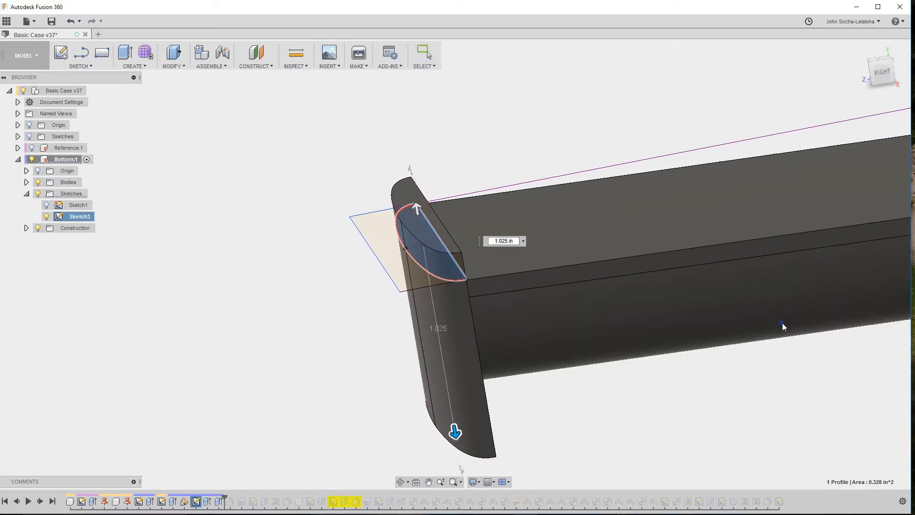
{"action": "left_click", "coordinate": [47, 216]}
- Edit Sketch1, draw a large rectangle that fully surrounds the case outline profile, and finish the sketch
{"action": "middle_click_drag", "start_coordinate": [205, 339], "coordinate": [459, 234], "text": "shift"}
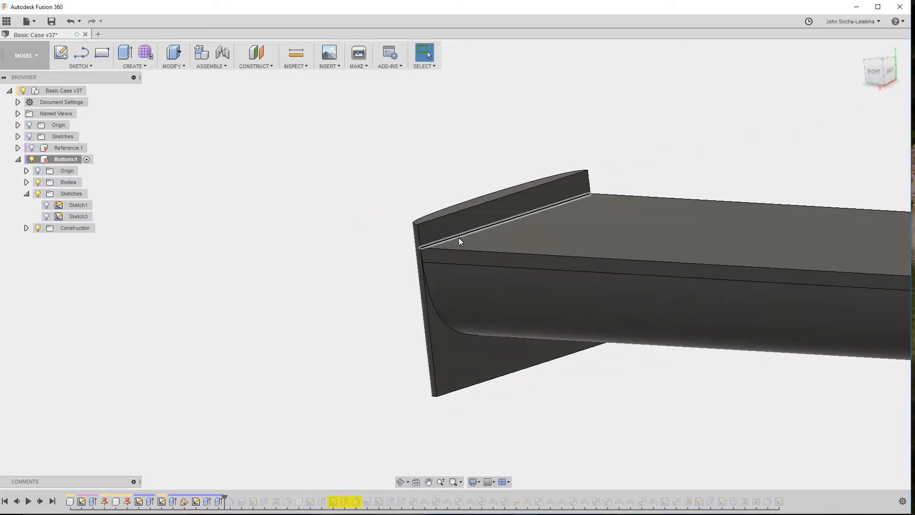
{"action": "middle_click_drag", "start_coordinate": [452, 355], "coordinate": [265, 288], "text": "shift"}
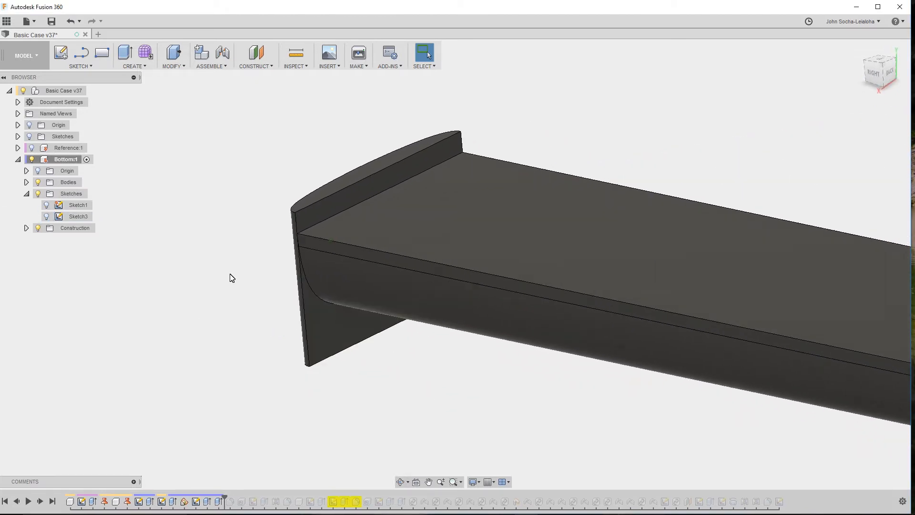
{"action": "middle_click_drag", "start_coordinate": [226, 327], "coordinate": [430, 223], "text": "shift"}
{"action": "middle_click_drag", "start_coordinate": [378, 239], "coordinate": [410, 247], "text": "shift"}
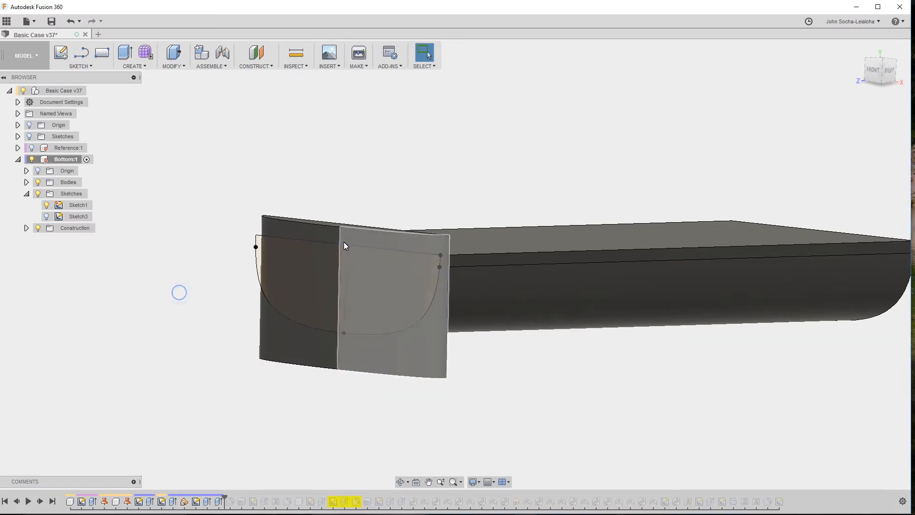
{"action": "left_click", "coordinate": [140, 503]}
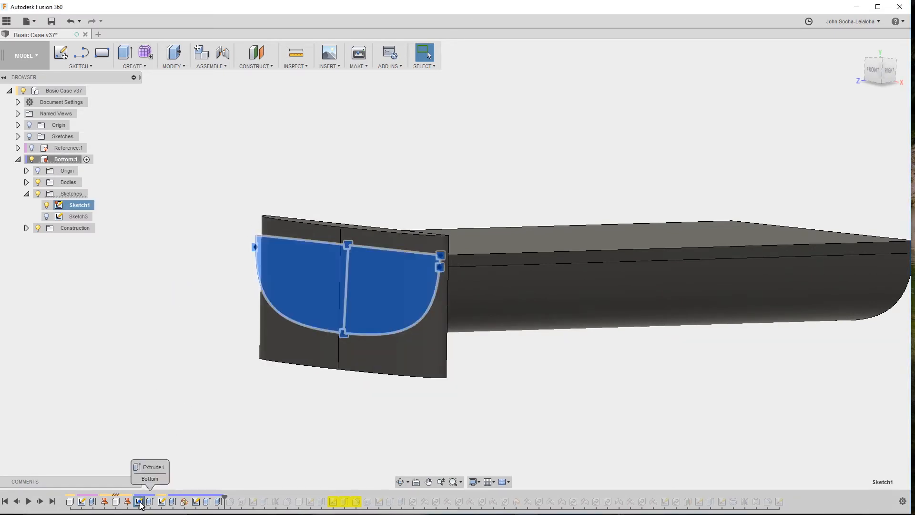
{"action": "right_click", "coordinate": [140, 503]}
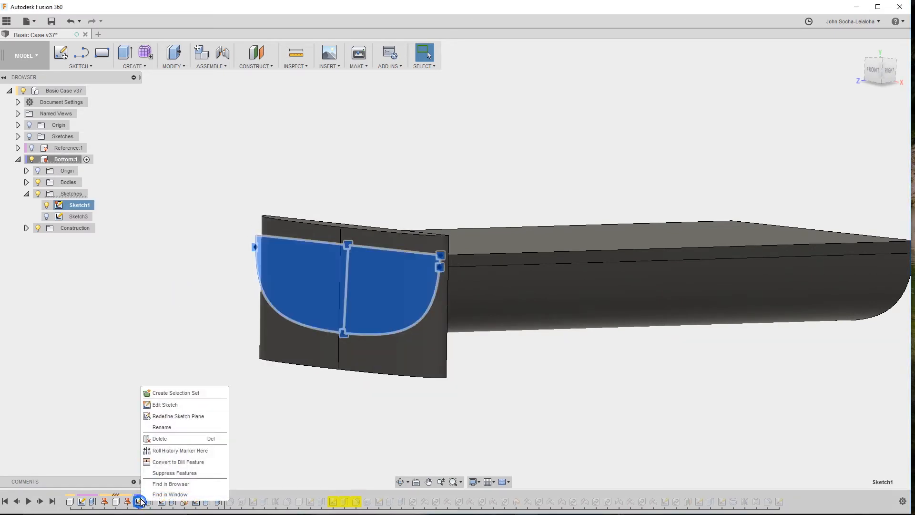
{"action": "left_click", "coordinate": [172, 405]}
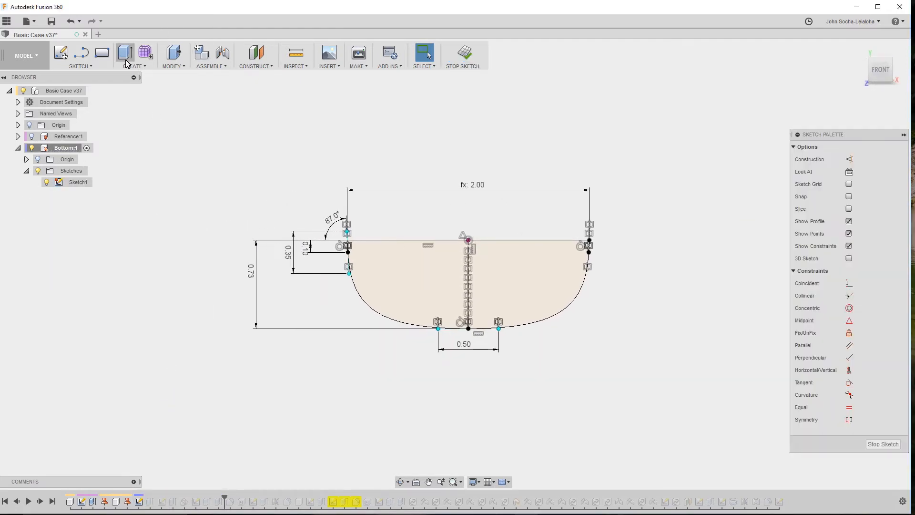
{"action": "left_click", "coordinate": [101, 54]}
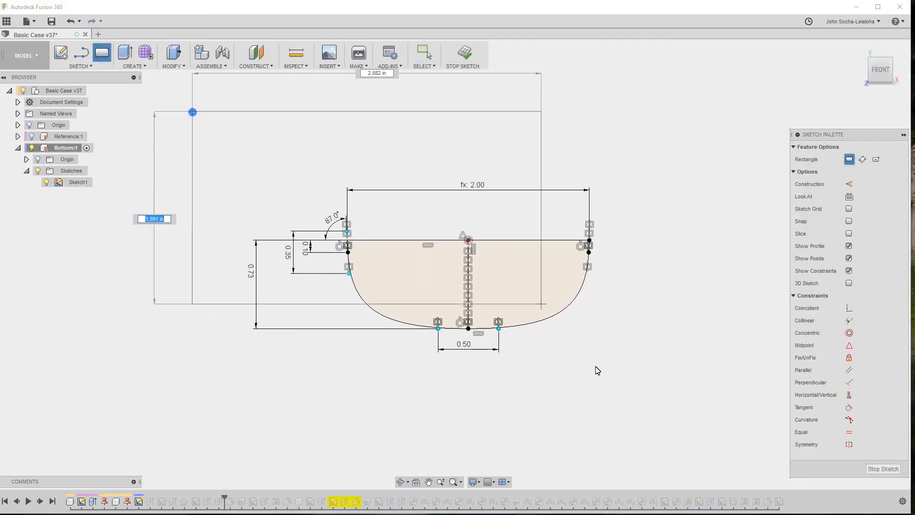
{"action": "left_click", "coordinate": [716, 443]}
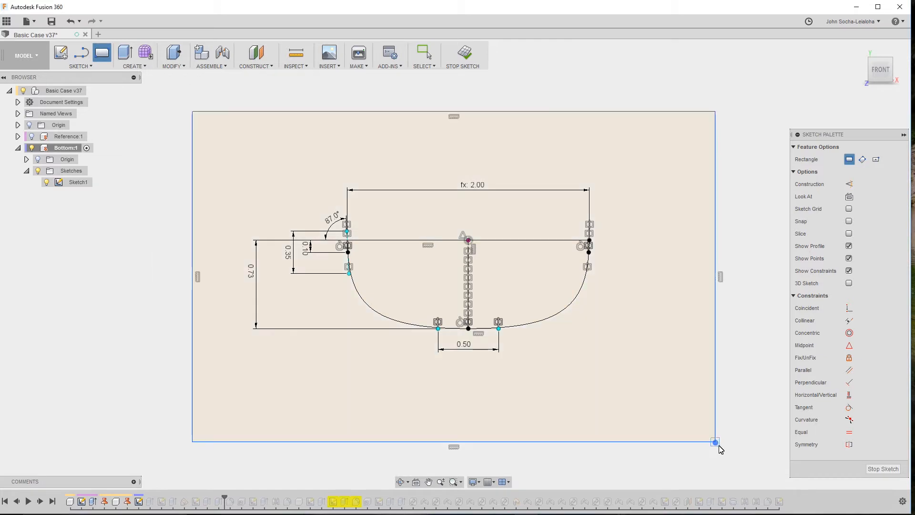
{"action": "left_click", "coordinate": [882, 469]}
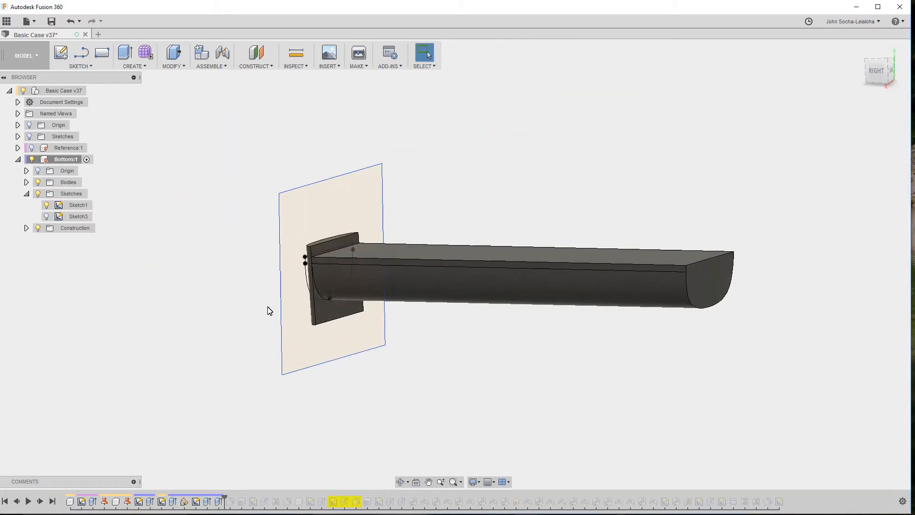
- Cut-extrude the region between the rectangle and case outline on two sides, about 0.831 in toward the body and 0.532 in outward
{"action": "key", "text": "e"}
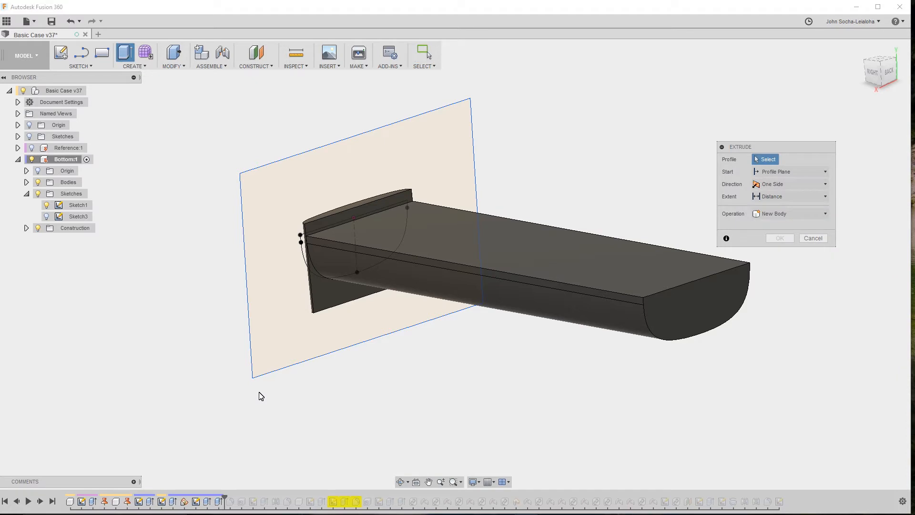
{"action": "left_click", "coordinate": [281, 319]}
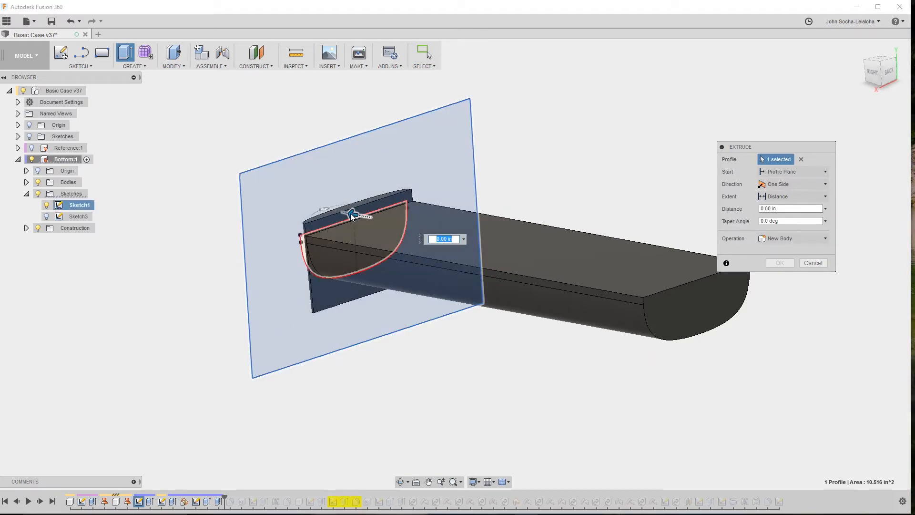
{"action": "left_click_drag", "start_coordinate": [352, 214], "coordinate": [313, 206]}
{"action": "left_click", "coordinate": [793, 186]}
{"action": "left_click", "coordinate": [791, 204]}
{"action": "left_click_drag", "start_coordinate": [313, 212], "coordinate": [412, 228]}
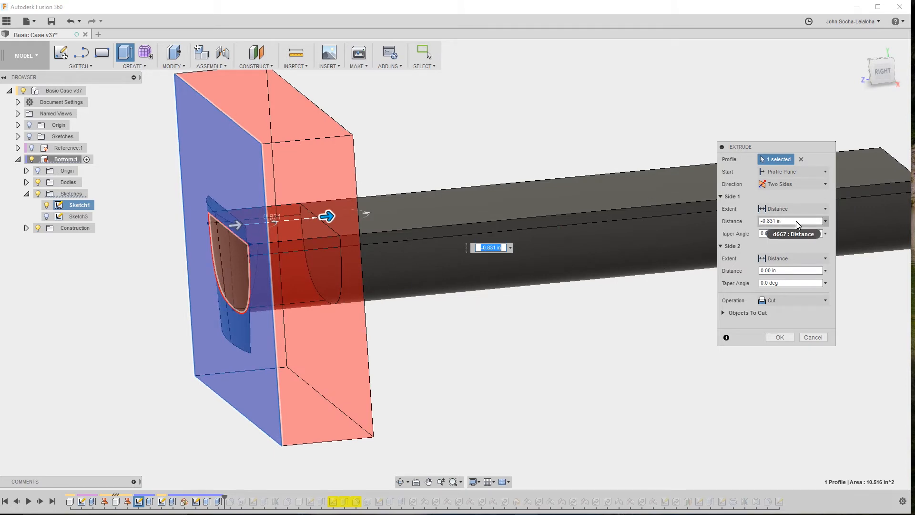
{"action": "left_click_drag", "start_coordinate": [237, 229], "coordinate": [153, 230]}
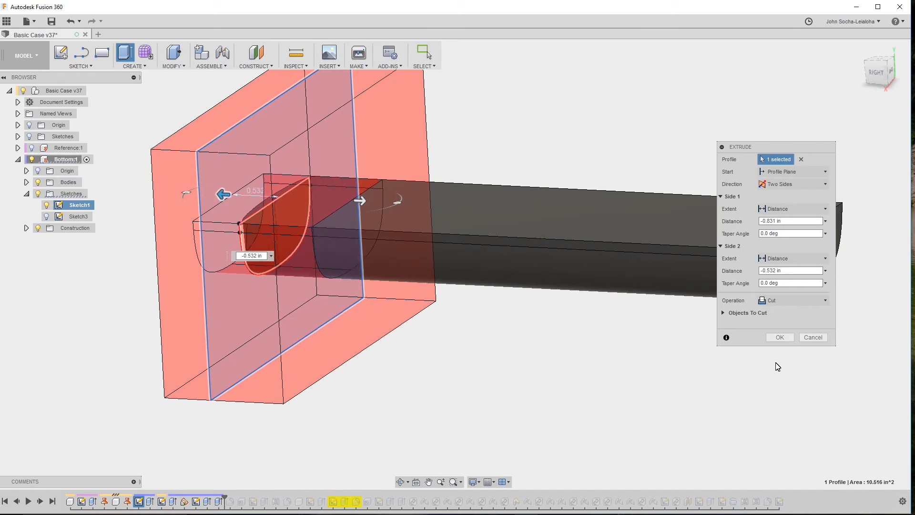
{"action": "left_click", "coordinate": [779, 338]}
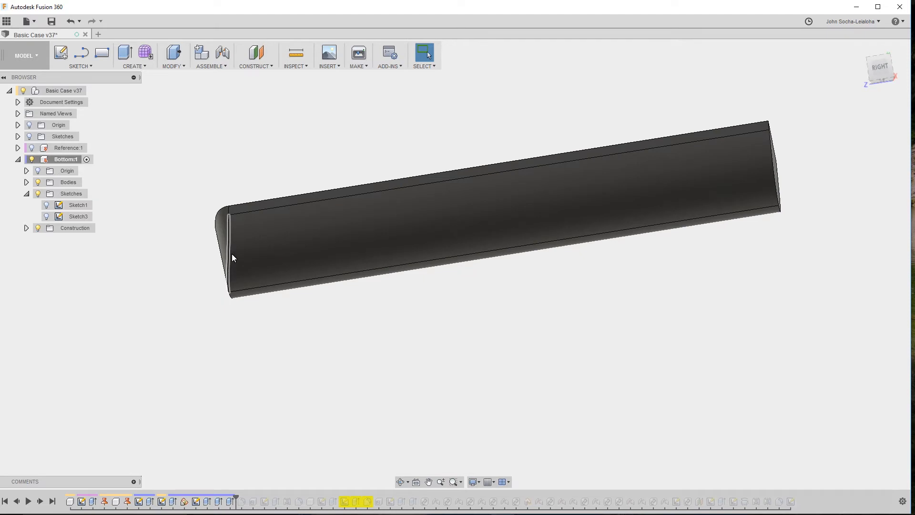
- Fillet the outer edge of the case bottom's curved end with a constant 0.2 in radius
{"action": "middle_click_drag", "start_coordinate": [259, 310], "coordinate": [260, 400], "text": "shift"}
{"action": "left_click", "coordinate": [170, 67]}
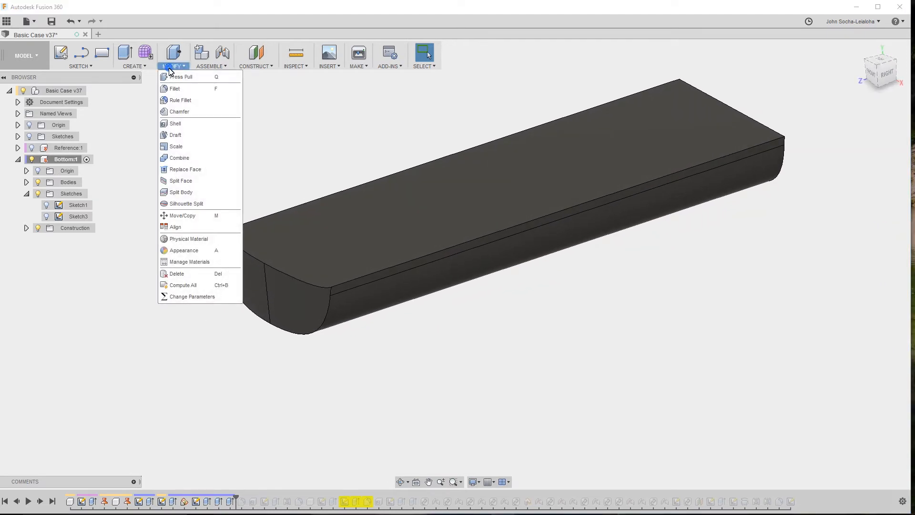
{"action": "left_click", "coordinate": [186, 90]}
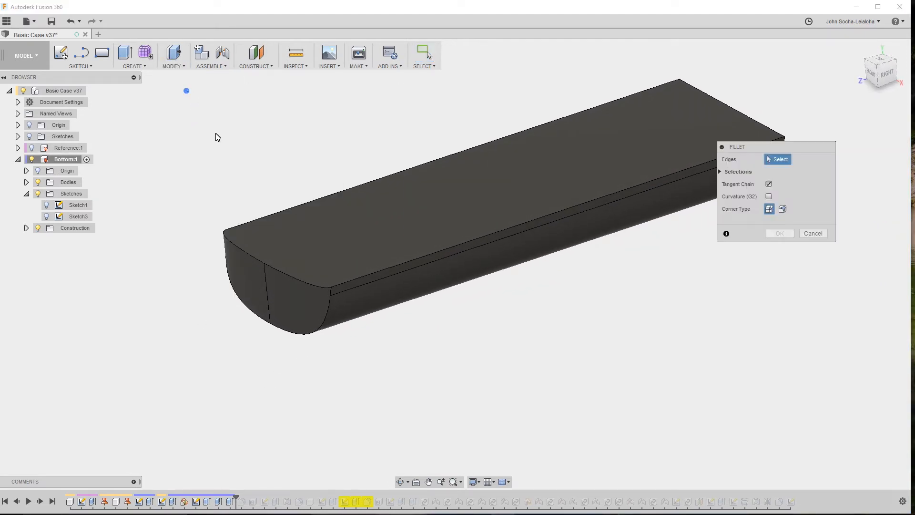
{"action": "left_click", "coordinate": [328, 317]}
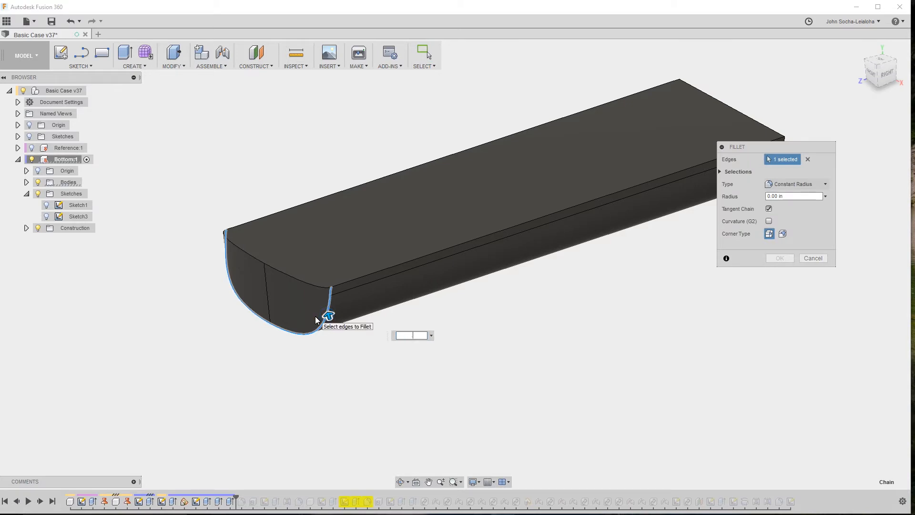
{"action": "type", "text": ".2"}
{"action": "middle_click_drag", "start_coordinate": [314, 315], "coordinate": [337, 366], "text": "shift"}
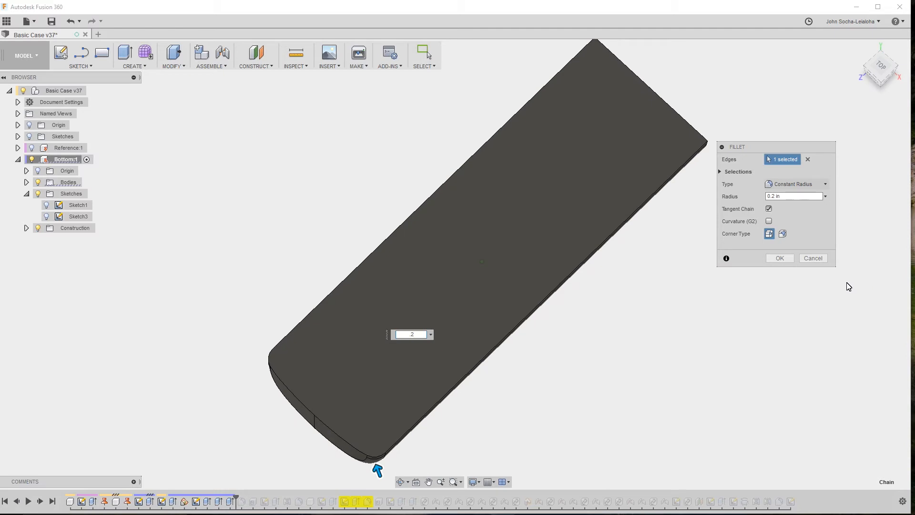
{"action": "left_click", "coordinate": [780, 258]}
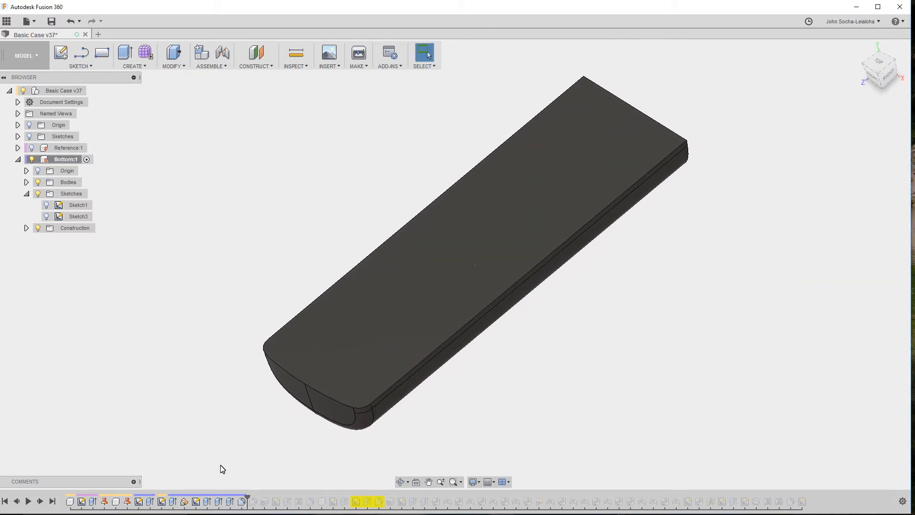
- Edit Fillet1 and accept it with only the far end's edge selected, at a 0.2 in radius
{"action": "right_click", "coordinate": [253, 502]}
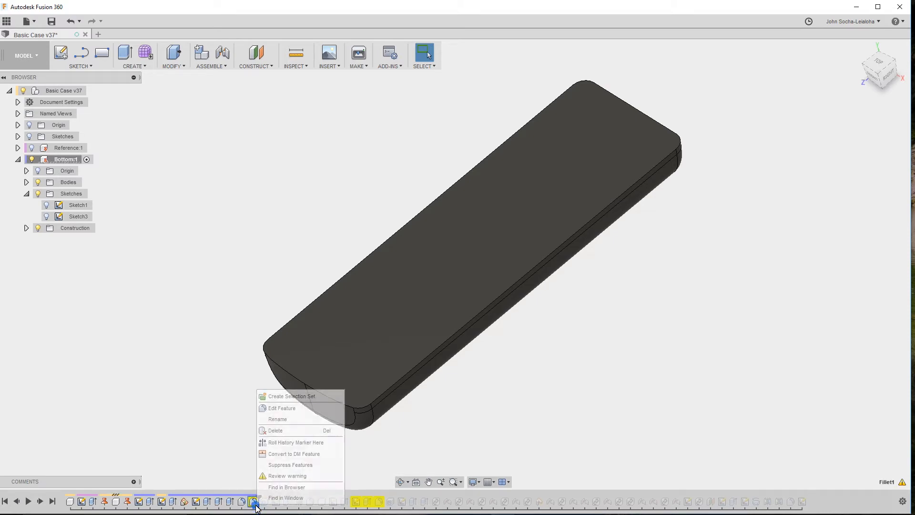
{"action": "left_click", "coordinate": [284, 408]}
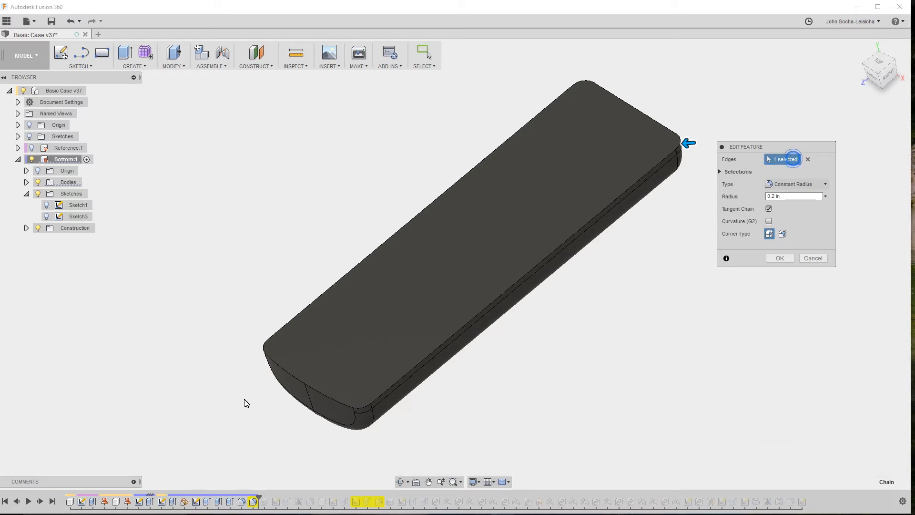
{"action": "middle_click_drag", "start_coordinate": [583, 205], "coordinate": [420, 351], "text": "shift"}
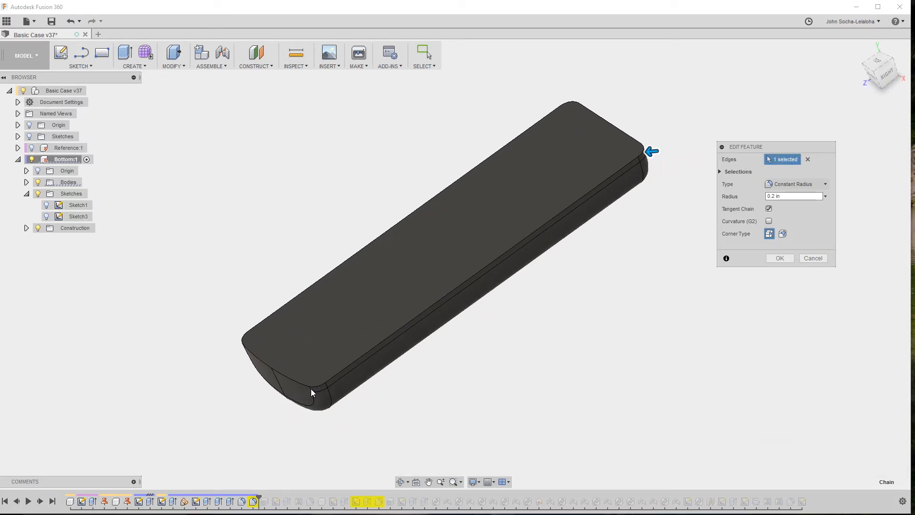
{"action": "left_click", "coordinate": [780, 258]}
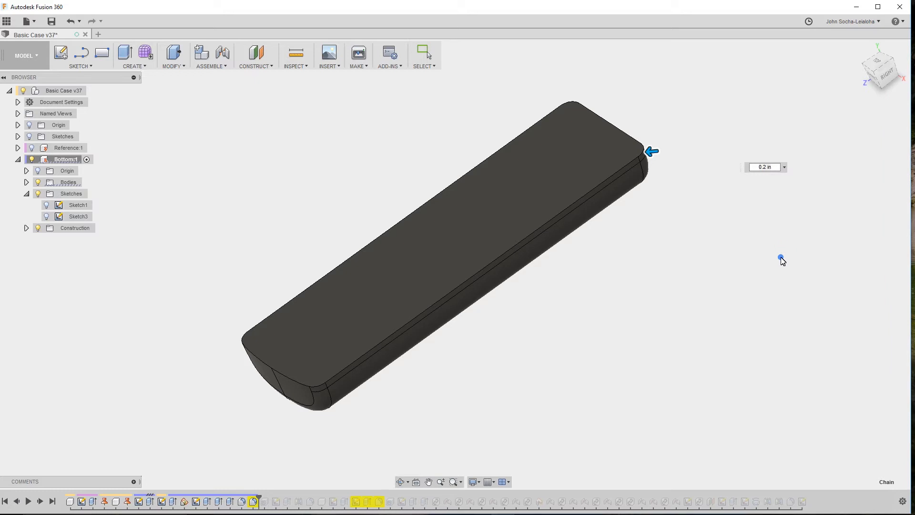
- Roll the history forward past the shell to the end of the timeline and activate the top-level Basic Case component
{"action": "left_click_drag", "start_coordinate": [264, 497], "coordinate": [269, 497]}
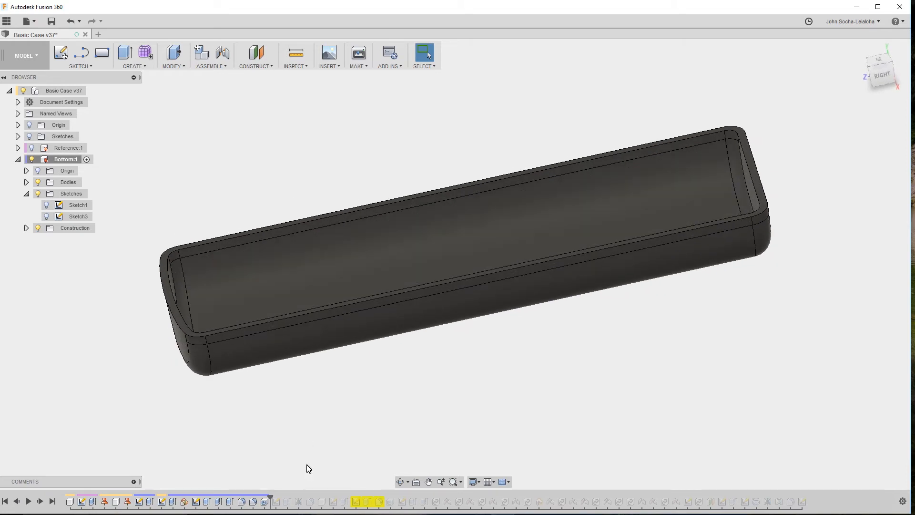
{"action": "left_click", "coordinate": [52, 501]}
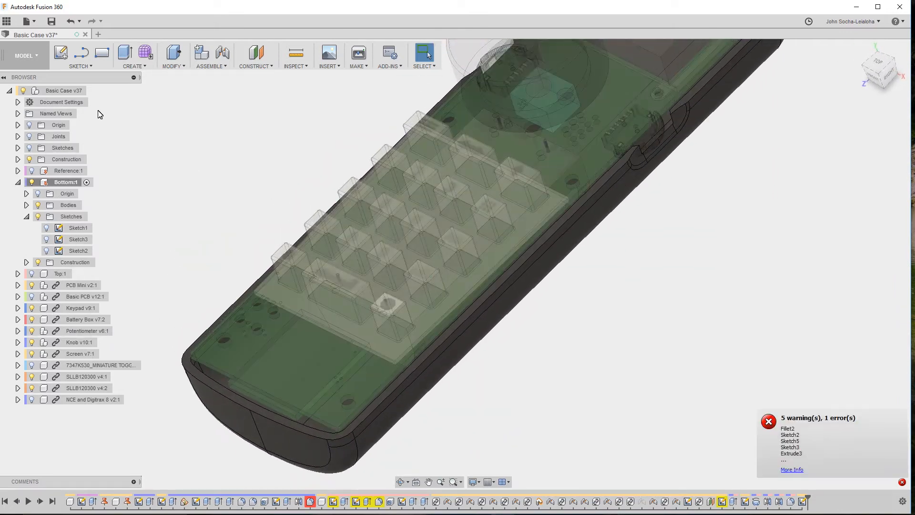
{"action": "double_click", "coordinate": [80, 91]}
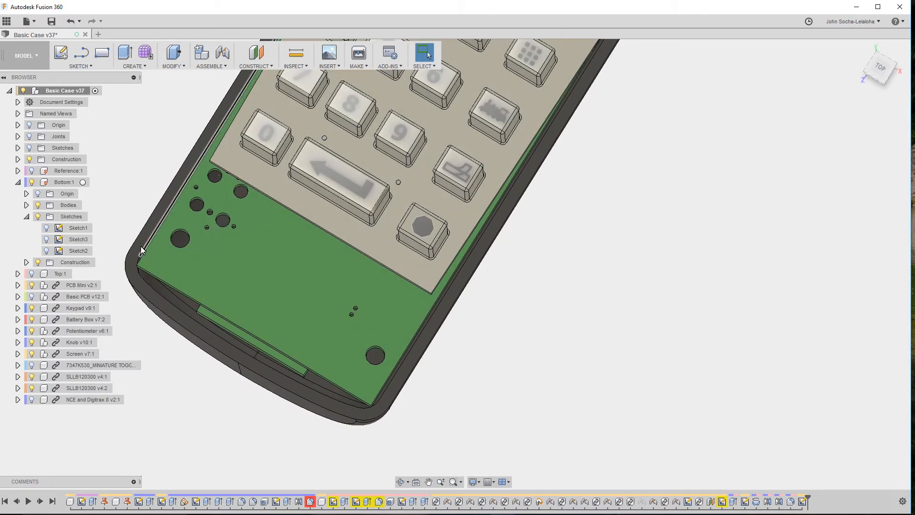
- Examine the PCB's fit inside the case bottom's curved end and show the Top component
{"action": "middle_click_drag", "start_coordinate": [400, 402], "coordinate": [286, 336], "text": "shift"}
{"action": "scroll", "coordinate": [251, 328], "scroll_direction": "up", "scroll_amount": 5}
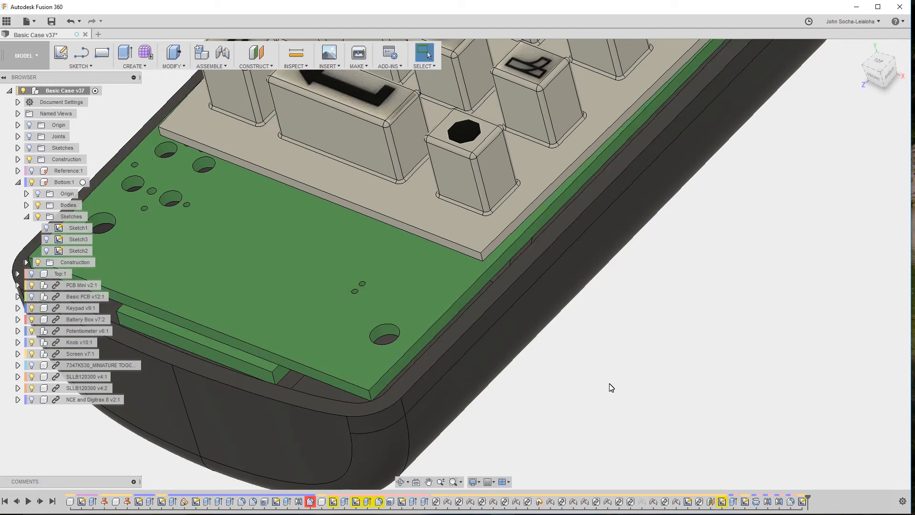
{"action": "scroll", "coordinate": [605, 384], "scroll_direction": "down", "scroll_amount": 10}
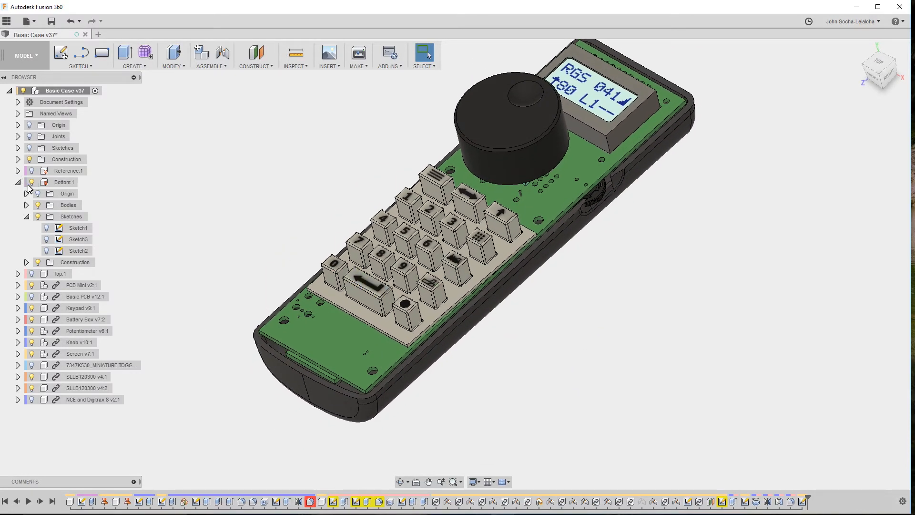
{"action": "left_click", "coordinate": [31, 273]}
{"action": "left_click", "coordinate": [255, 201]}
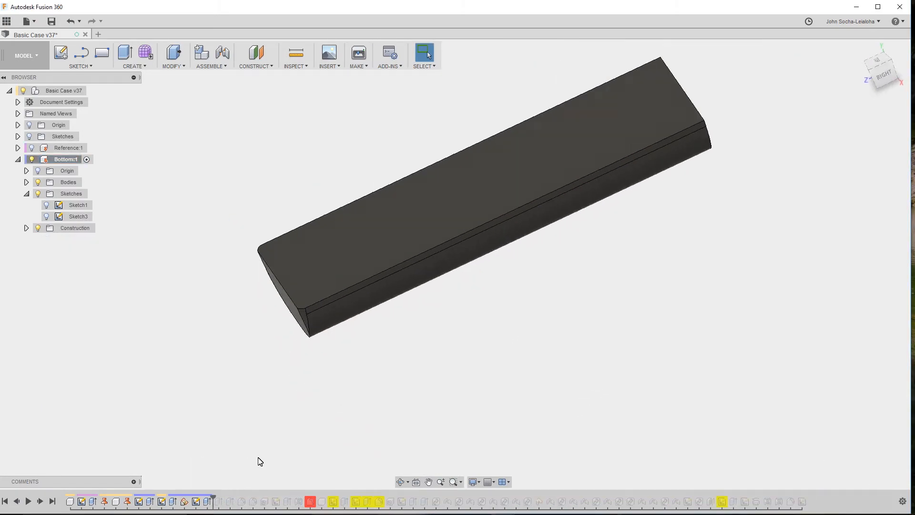
- Roll the history back to before Sketch3 and construct a midplane across the middle of the Bottom body
{"action": "left_click_drag", "start_coordinate": [201, 499], "coordinate": [224, 499]}
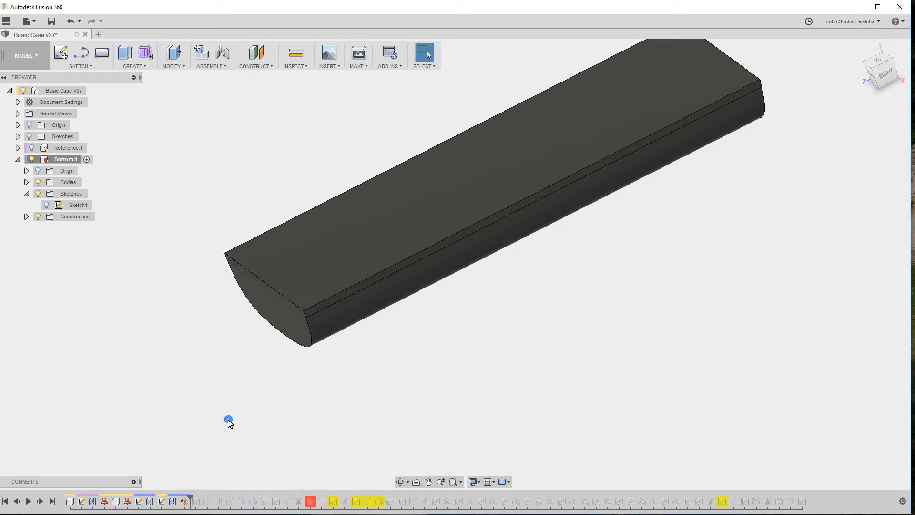
{"action": "left_click", "coordinate": [255, 65]}
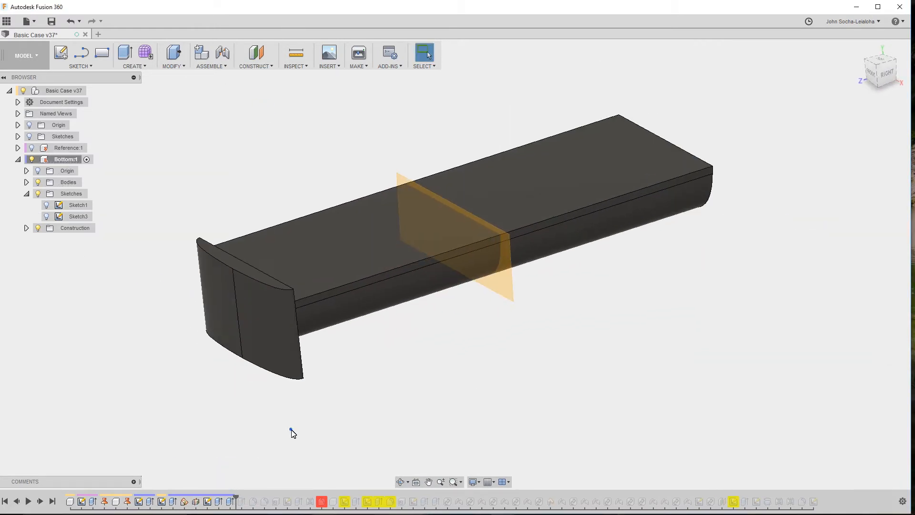
- Mirror the curved end's extrude feature about the midplane and update the two-sided outline cut so it trims both ends
{"action": "mouse_move", "coordinate": [135, 66]}
{"action": "left_click", "coordinate": [144, 260]}
{"action": "left_click", "coordinate": [797, 159]}
{"action": "left_click", "coordinate": [781, 191]}
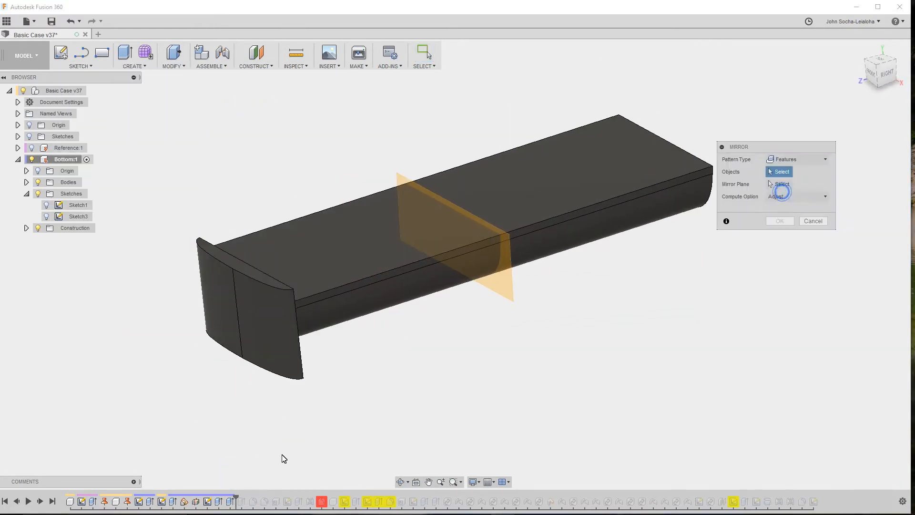
{"action": "left_click", "coordinate": [225, 501]}
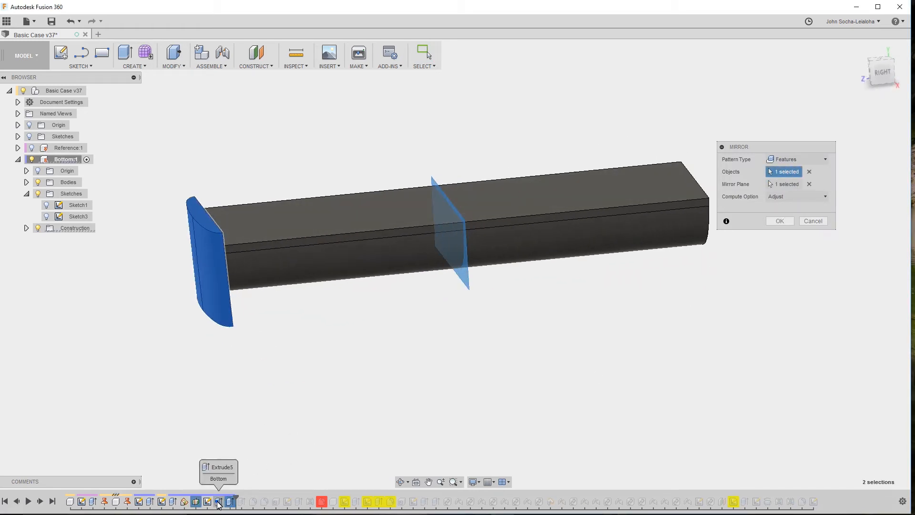
{"action": "key", "text": "Return"}
{"action": "left_click", "coordinate": [777, 337]}
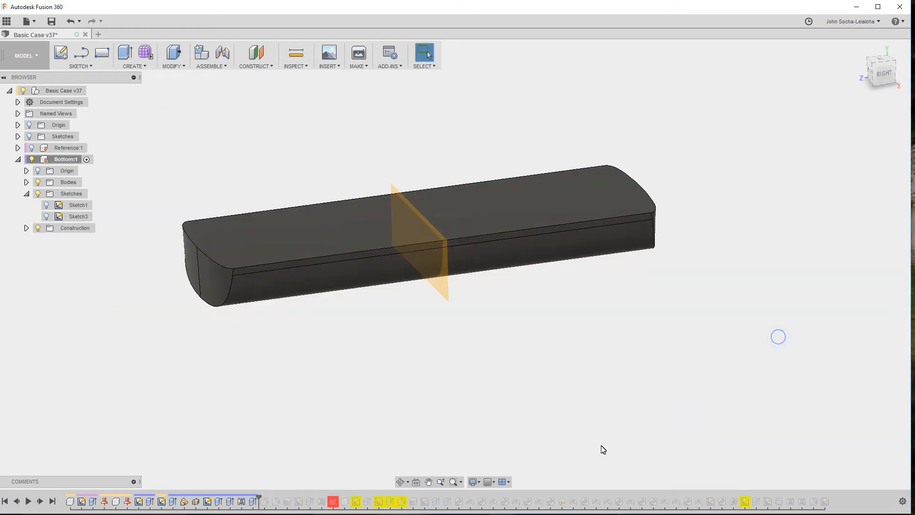
{"action": "middle_click_drag", "start_coordinate": [670, 394], "coordinate": [672, 438], "text": "shift"}
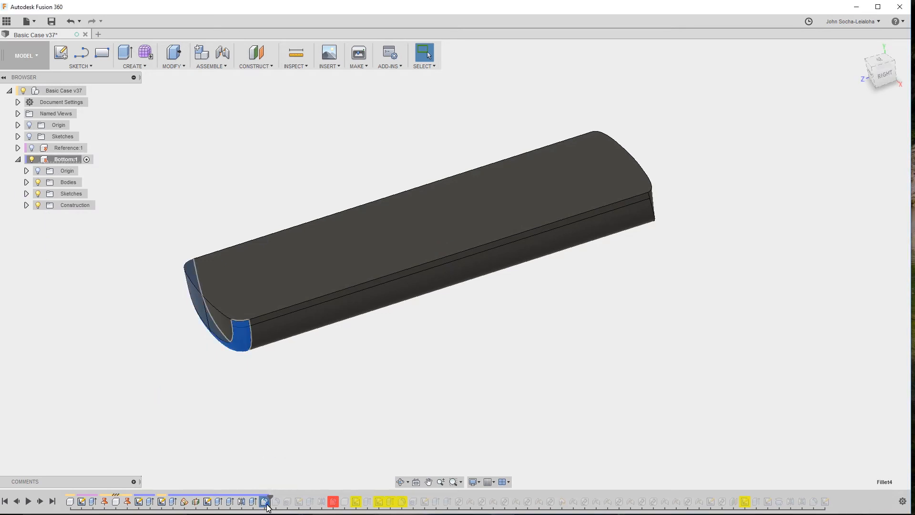
- Reapply the case bottom's end fillet and delete the outdated feature that follows it in the history
{"action": "double_click", "coordinate": [264, 501]}
{"action": "left_click", "coordinate": [779, 258]}
{"action": "right_click", "coordinate": [276, 501]}
{"action": "left_click", "coordinate": [304, 428]}
{"action": "left_click", "coordinate": [420, 280]}
{"action": "right_click", "coordinate": [276, 501]}
{"action": "left_click", "coordinate": [310, 428]}
- Roll the history forward past the Top component's Sketch2, open that sketch and delete its old end geometry
{"action": "left_click_drag", "start_coordinate": [281, 497], "coordinate": [350, 500]}
{"action": "left_click", "coordinate": [27, 239]}
{"action": "right_click", "coordinate": [65, 252]}
{"action": "left_click", "coordinate": [94, 271]}
{"action": "scroll", "coordinate": [307, 457], "scroll_direction": "up", "scroll_amount": 5}
{"action": "left_click", "coordinate": [318, 393]}
{"action": "key", "text": "Delete"}
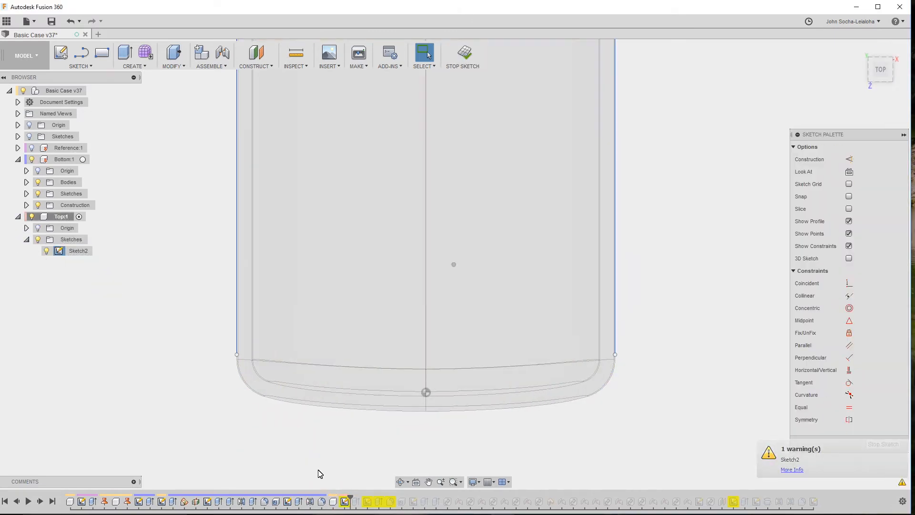
- Project the case bottom's first rounded corner edge into Sketch2, starting at the end of the long side line
{"action": "middle_click_drag", "start_coordinate": [317, 469], "coordinate": [145, 345], "text": "shift"}
{"action": "key", "text": "p"}
{"action": "scroll", "coordinate": [191, 327], "scroll_direction": "up", "scroll_amount": 4}
{"action": "key", "text": "Escape"}
{"action": "mouse_move", "coordinate": [239, 267]}
{"action": "left_mouse_down"}
{"action": "mouse_move", "coordinate": [233, 258]}
{"action": "mouse_move", "coordinate": [236, 274]}
{"action": "left_mouse_up"}
{"action": "key", "text": "p"}
{"action": "left_click", "coordinate": [242, 262]}
{"action": "left_click", "coordinate": [782, 204]}
- Project the curved end's remaining edges and its opposite corner edge into Sketch2, closing the outline at this end
{"action": "scroll", "coordinate": [175, 269], "scroll_direction": "down", "scroll_amount": 2}
{"action": "key", "text": "p"}
{"action": "left_click", "coordinate": [256, 346]}
{"action": "scroll", "coordinate": [224, 321], "scroll_direction": "down", "scroll_amount": 2}
{"action": "left_click", "coordinate": [472, 420]}
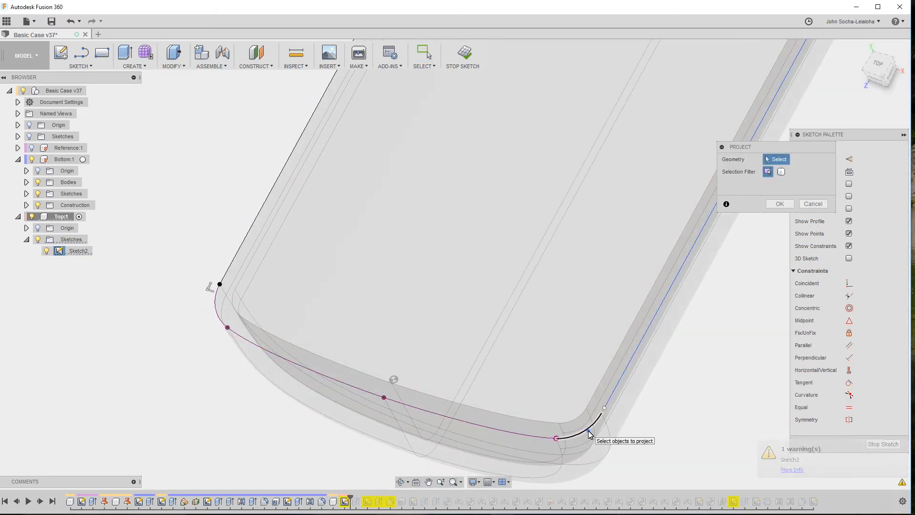
{"action": "scroll", "coordinate": [643, 415], "scroll_direction": "up", "scroll_amount": 4}
{"action": "middle_click_drag", "start_coordinate": [453, 295], "coordinate": [343, 358], "text": "shift"}
{"action": "left_click", "coordinate": [341, 285]}
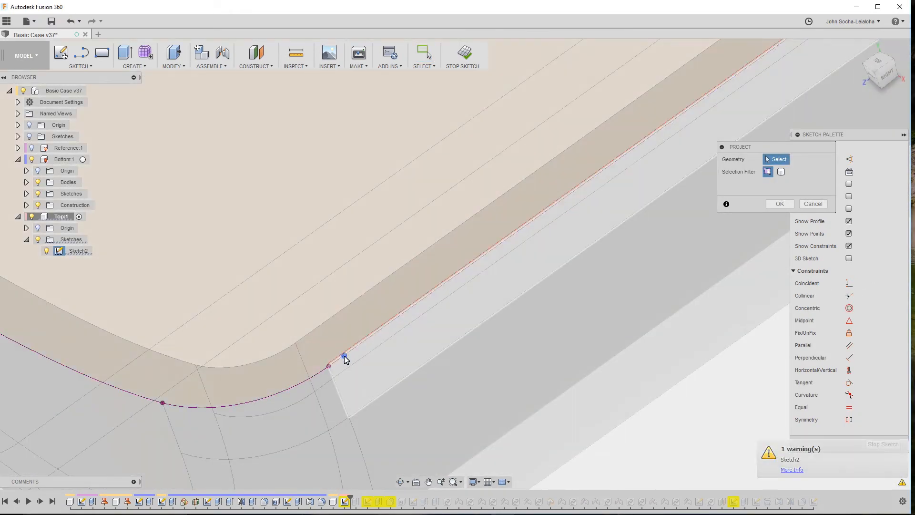
{"action": "scroll", "coordinate": [343, 357], "scroll_direction": "down", "scroll_amount": 1}
{"action": "left_click", "coordinate": [780, 204]}
- At the other end, replace the sketch's old corner arc with the bottom's projected corner edge and delete the straight end line
{"action": "scroll", "coordinate": [367, 328], "scroll_direction": "down", "scroll_amount": 5}
{"action": "middle_click_drag", "start_coordinate": [366, 327], "coordinate": [179, 333], "text": "shift"}
{"action": "scroll", "coordinate": [248, 171], "scroll_direction": "up", "scroll_amount": 5}
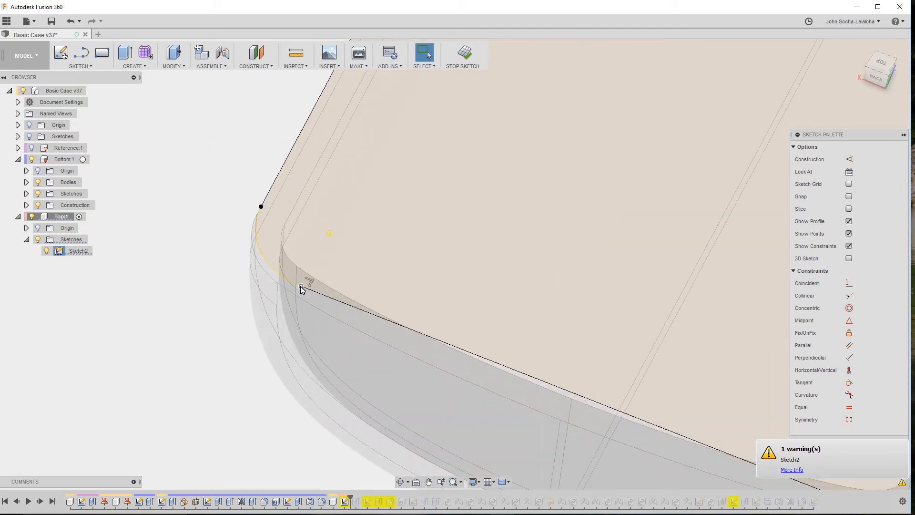
{"action": "left_click", "coordinate": [302, 286]}
{"action": "key", "text": "Delete"}
{"action": "key", "text": "p"}
{"action": "left_click", "coordinate": [259, 263]}
{"action": "left_click", "coordinate": [312, 281]}
{"action": "left_click", "coordinate": [780, 204]}
{"action": "key", "text": "ctrl+z"}
{"action": "left_click", "coordinate": [410, 329]}
{"action": "key", "text": "Delete"}
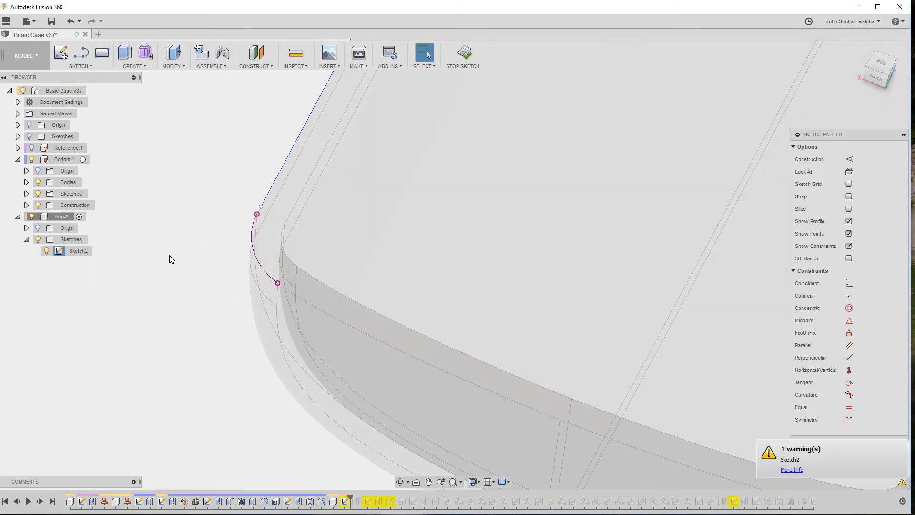
- Project the second end's remaining curved edges, join the side lines' endpoints to the projected corners and finish Sketch2
{"action": "middle_click_drag", "start_coordinate": [396, 475], "coordinate": [251, 412]}
{"action": "key", "text": "p"}
{"action": "left_click", "coordinate": [281, 302]}
{"action": "left_click", "coordinate": [460, 372]}
{"action": "left_click", "coordinate": [698, 418]}
{"action": "left_click", "coordinate": [779, 204]}
{"action": "left_click_drag", "start_coordinate": [727, 392], "coordinate": [724, 399]}
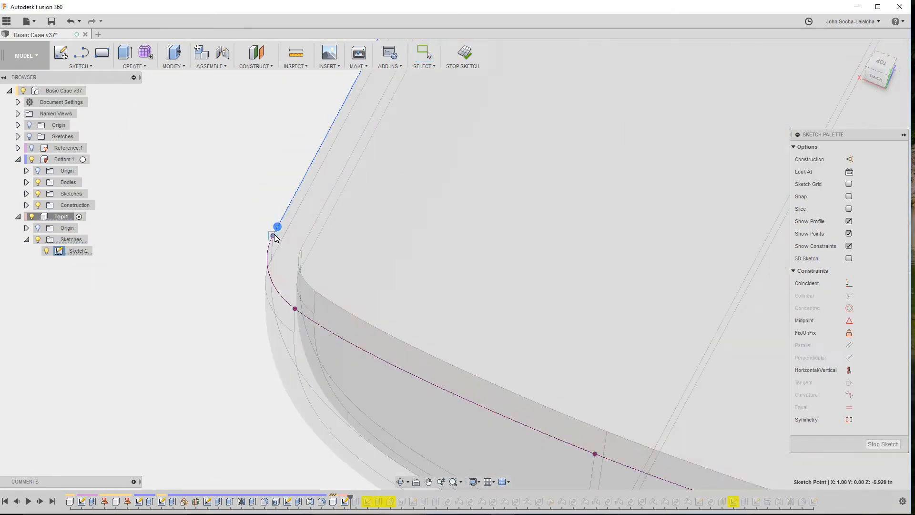
{"action": "left_click_drag", "start_coordinate": [278, 226], "coordinate": [273, 234]}
{"action": "scroll", "coordinate": [277, 228], "scroll_direction": "down", "scroll_amount": 8}
{"action": "left_click", "coordinate": [883, 444]}
- Delete the outdated features after the case top's extrude and open its edge fillet for editing
{"action": "left_click_drag", "start_coordinate": [350, 497], "coordinate": [374, 499]}
{"action": "key", "text": "Delete"}
{"action": "key", "text": "Return"}
{"action": "right_click", "coordinate": [369, 502]}
{"action": "left_click", "coordinate": [411, 406]}
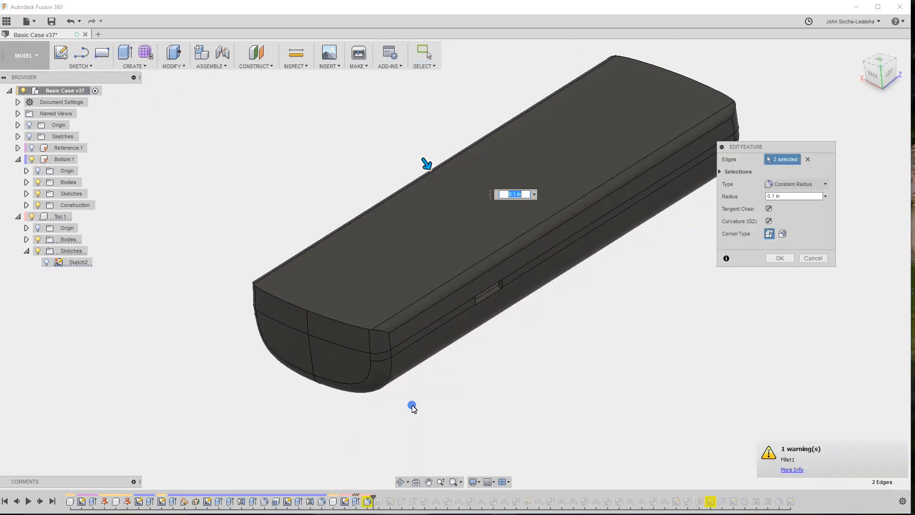
{"action": "key", "text": "Escape"}
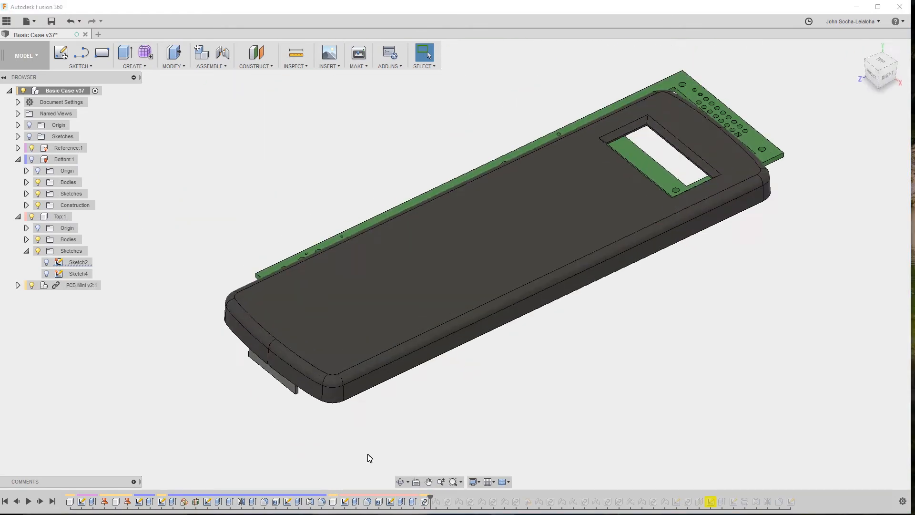
- Examine the updated handheld case from above, the side and underneath, toggling the keypad's visibility in the Basic Case 3 assembly
{"action": "middle_click_drag", "start_coordinate": [435, 459], "coordinate": [516, 436], "text": "shift"}
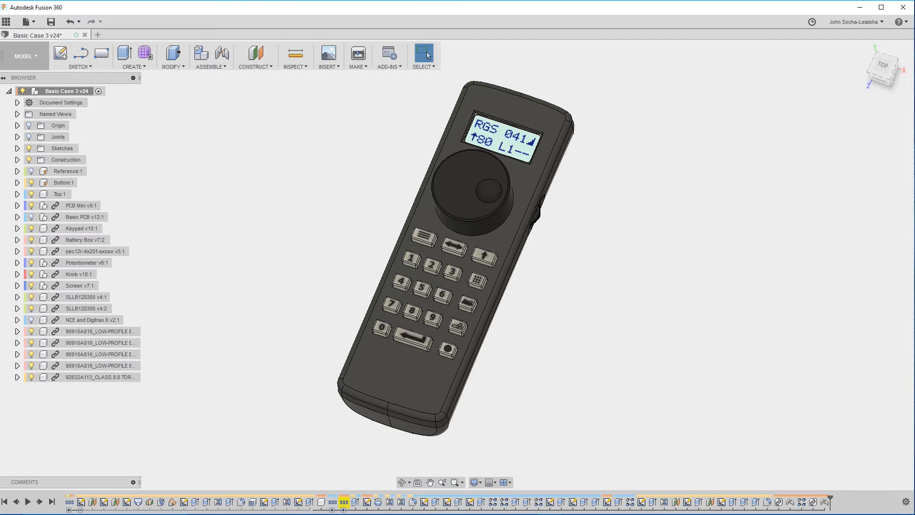
{"action": "middle_click_drag", "start_coordinate": [324, 429], "coordinate": [275, 432], "text": "shift"}
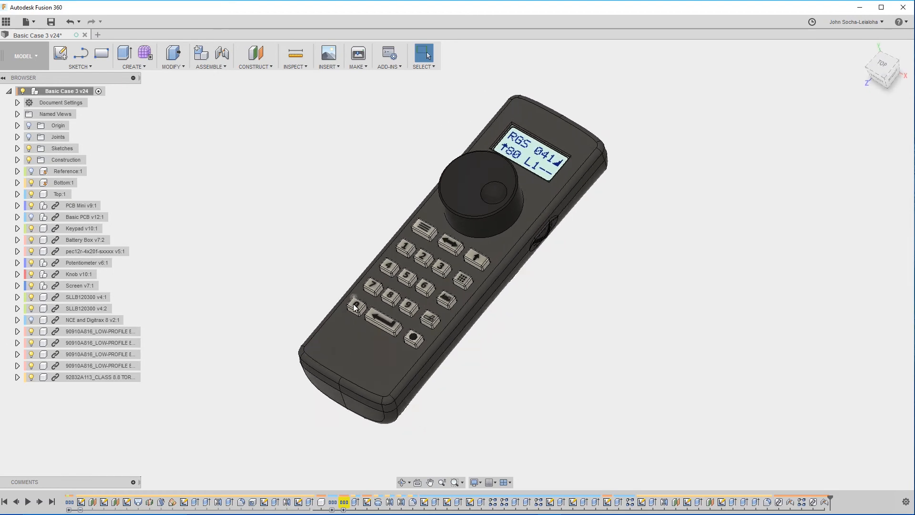
{"action": "scroll", "coordinate": [275, 432], "scroll_direction": "up", "scroll_amount": 2}
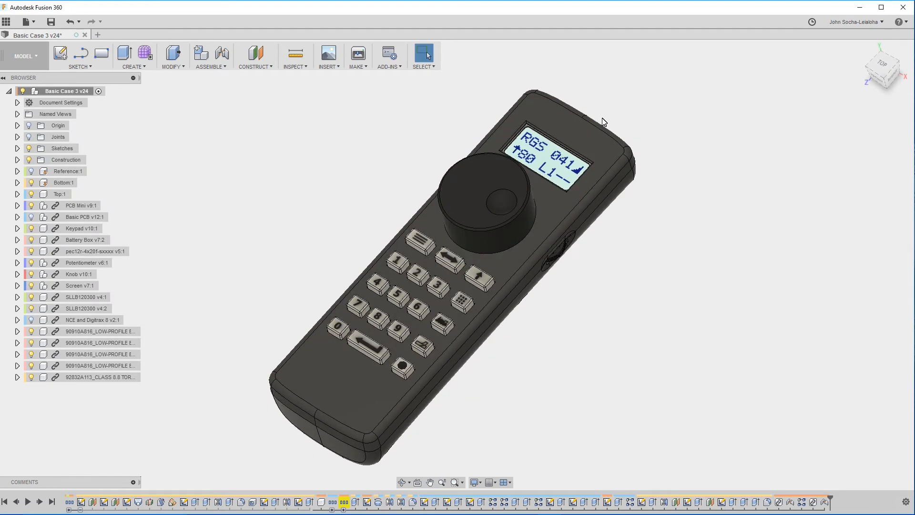
{"action": "middle_click_drag", "start_coordinate": [706, 323], "coordinate": [629, 296], "text": "shift"}
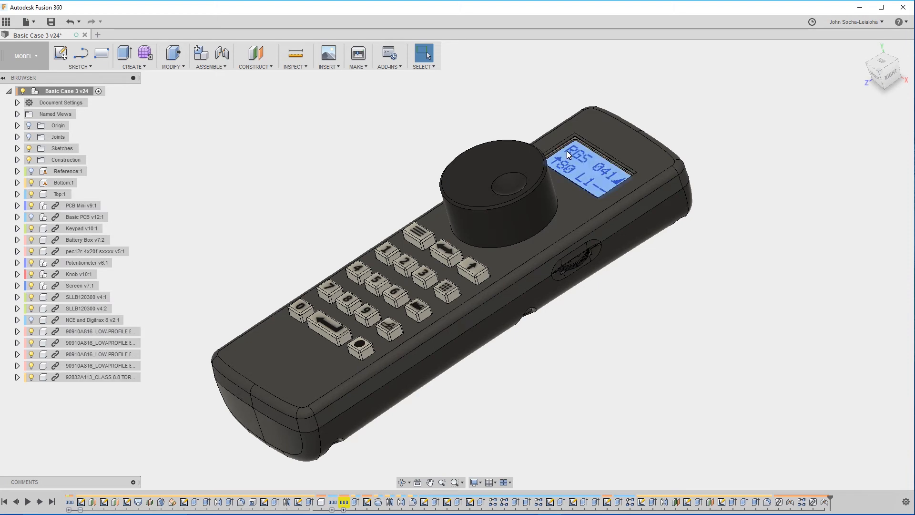
{"action": "middle_click_drag", "start_coordinate": [640, 318], "coordinate": [612, 365], "text": "shift"}
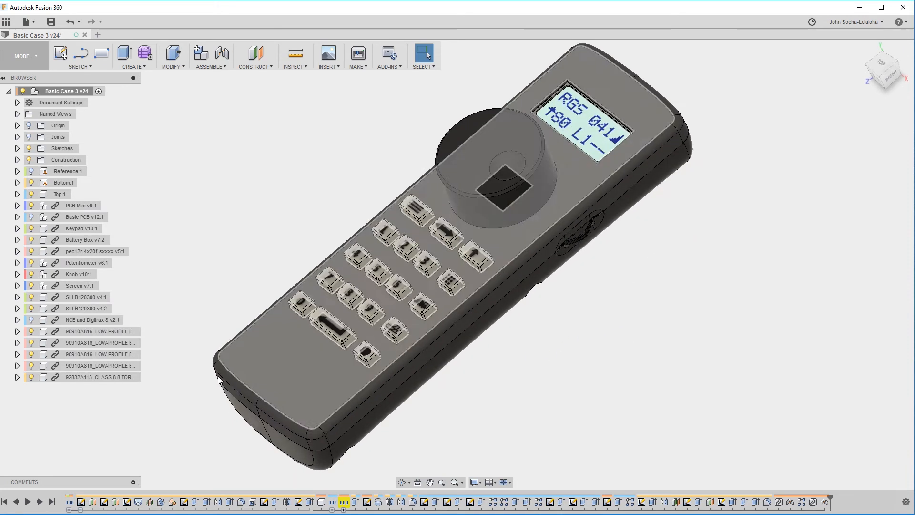
{"action": "left_click", "coordinate": [31, 229]}
{"action": "left_click", "coordinate": [31, 229]}
{"action": "middle_click_drag", "start_coordinate": [664, 335], "coordinate": [428, 359], "text": "shift"}
{"action": "middle_click_drag", "start_coordinate": [425, 400], "coordinate": [510, 407], "text": "shift"}
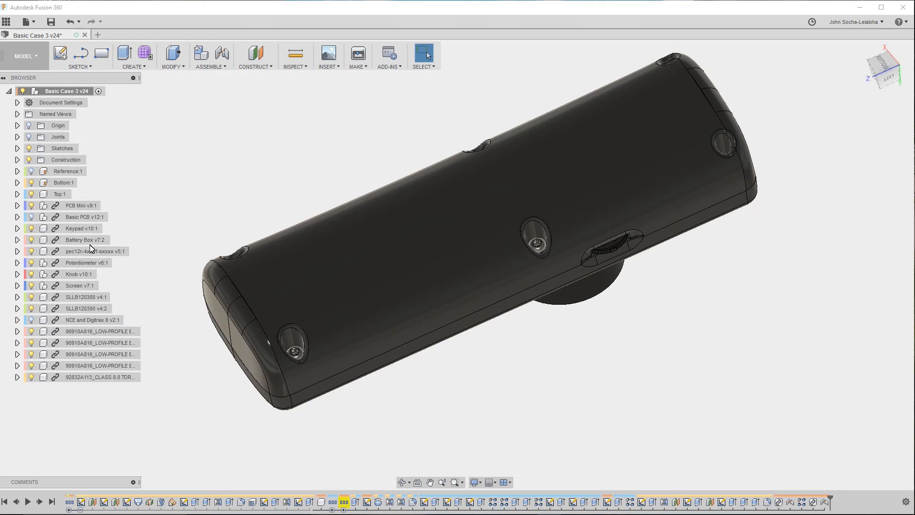
- Lower the opacity of the Bottom and Top components to make the case see-through
{"action": "right_click", "coordinate": [53, 184]}
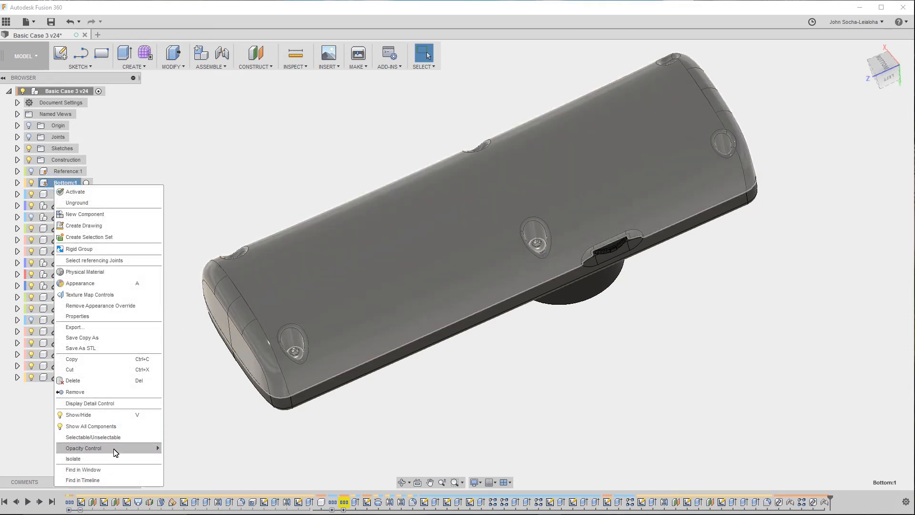
{"action": "mouse_move", "coordinate": [114, 450]}
{"action": "left_click", "coordinate": [191, 474]}
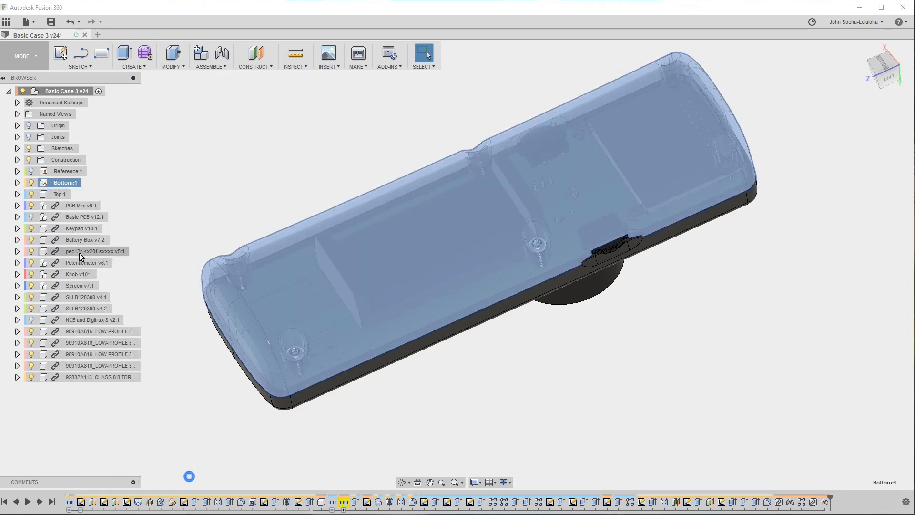
{"action": "right_click", "coordinate": [53, 193]}
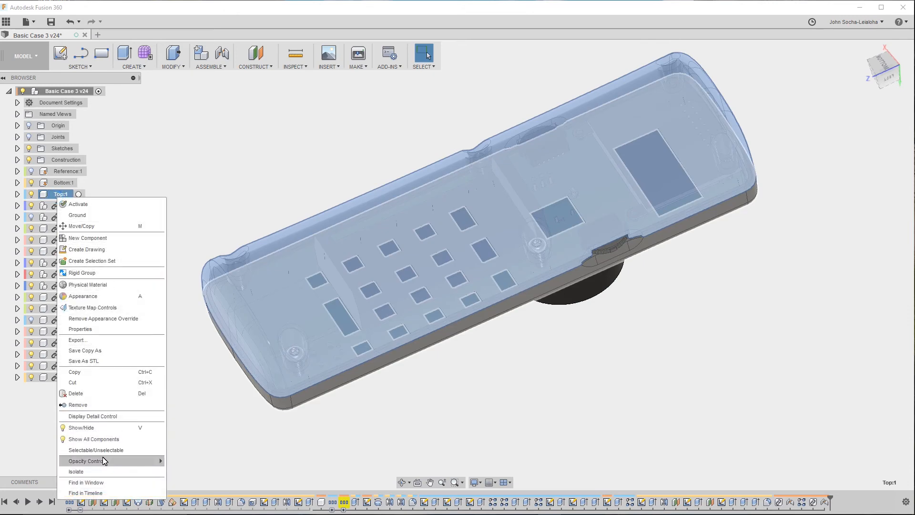
{"action": "mouse_move", "coordinate": [104, 460]}
{"action": "left_click", "coordinate": [180, 475]}
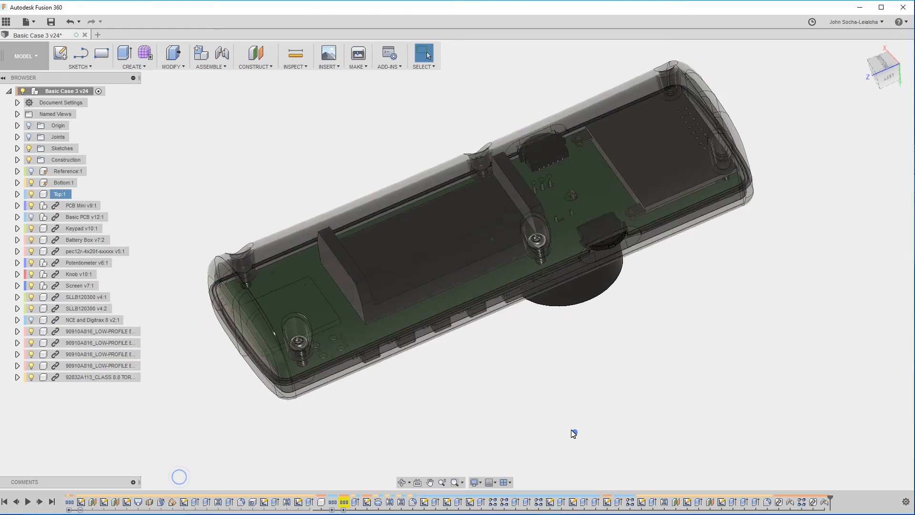